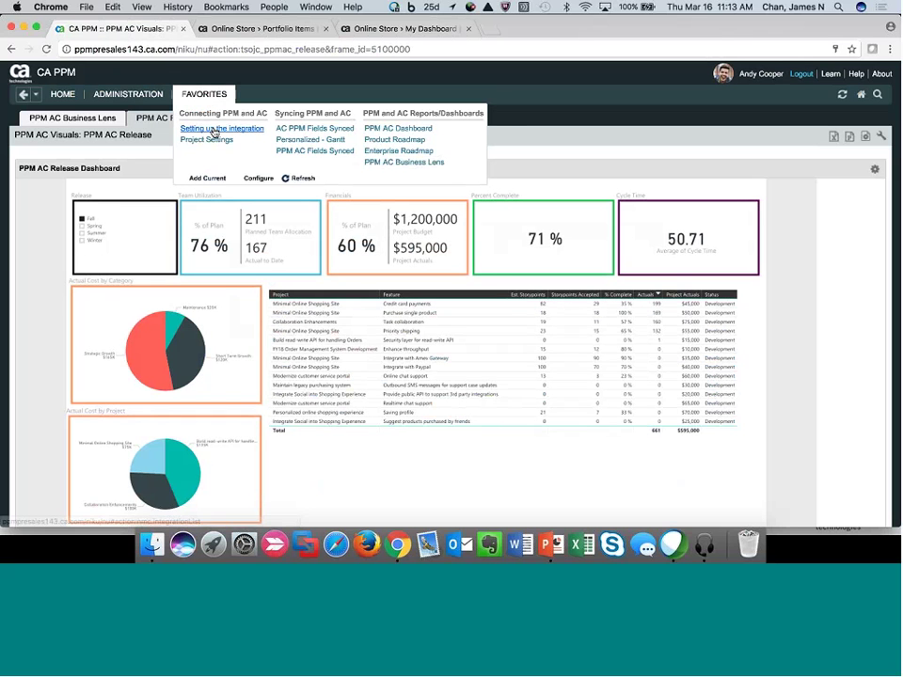
Open the integration setup list from the favorites and display the AC_PPM integration's general properties
{"action": "left_click", "coordinate": [214, 131]}
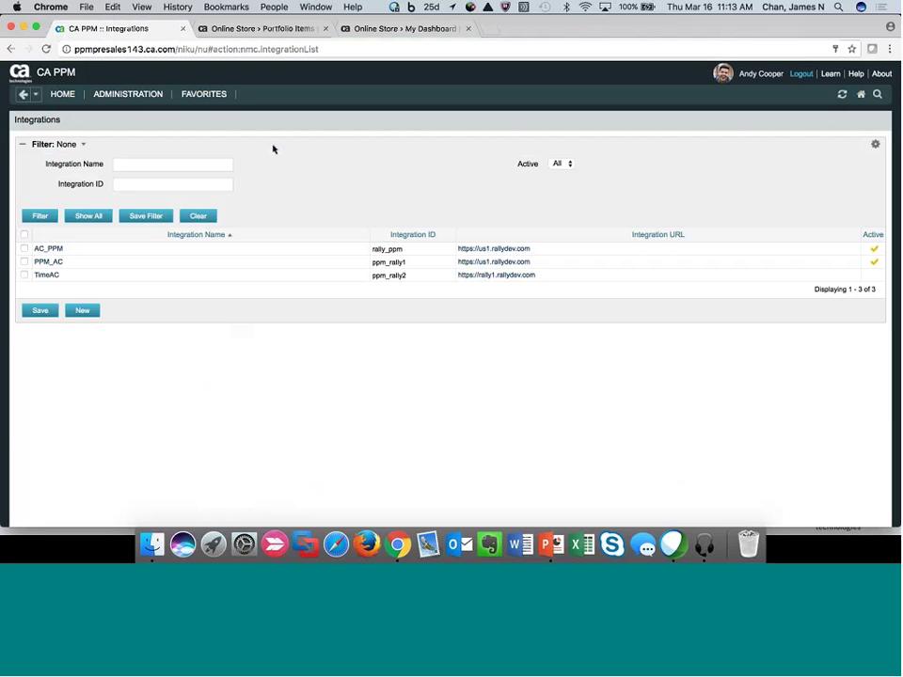
{"action": "key", "text": "Tab"}
{"action": "left_click", "coordinate": [165, 256]}
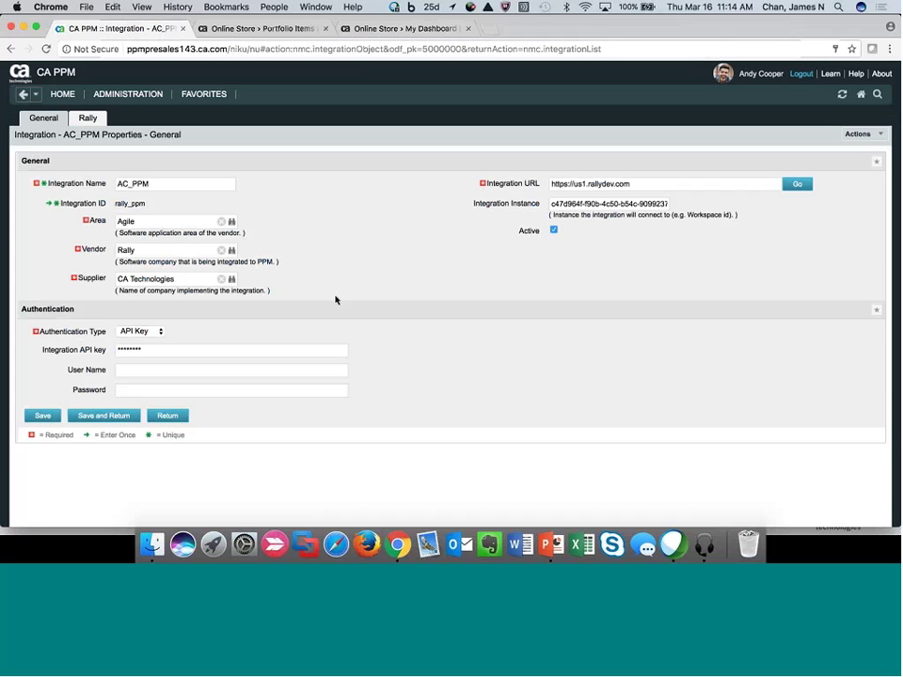
Check the AC_PPM Integration URL against the web address of the Agile Central portfolio items page
{"action": "left_click", "coordinate": [638, 183]}
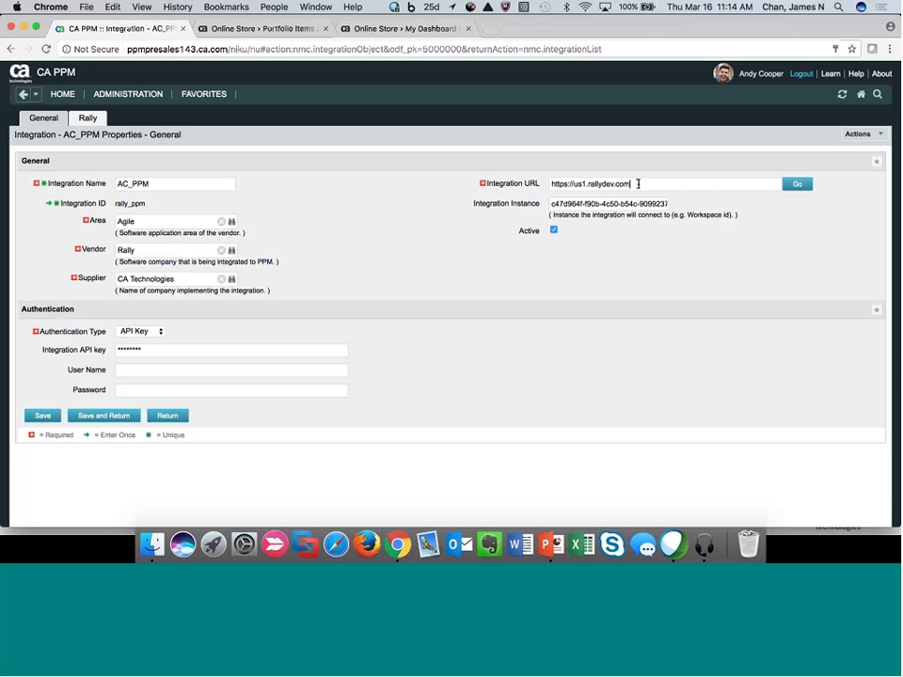
{"action": "left_click", "coordinate": [286, 36]}
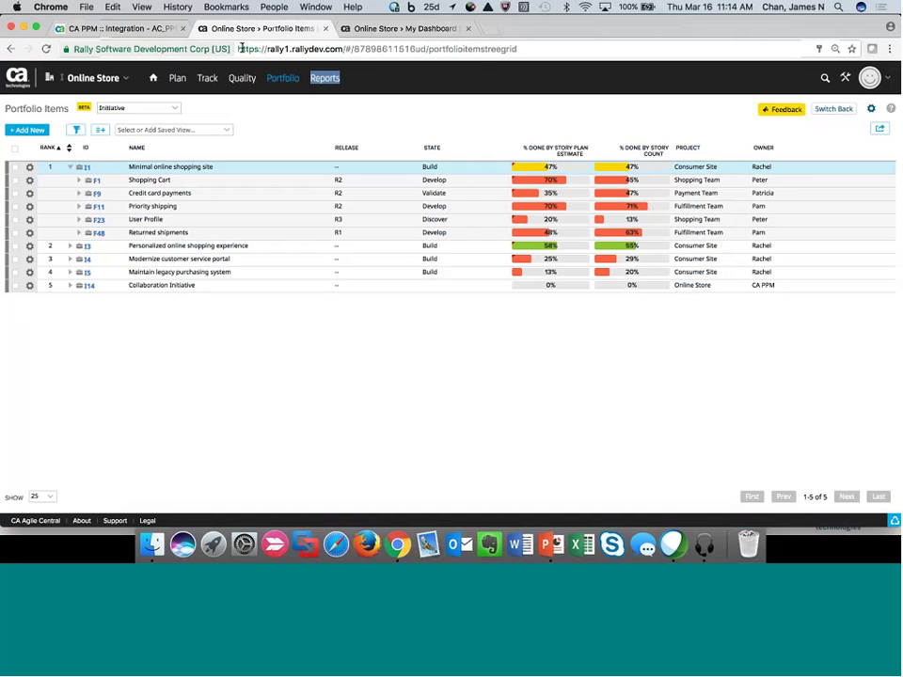
{"action": "left_click", "coordinate": [122, 28]}
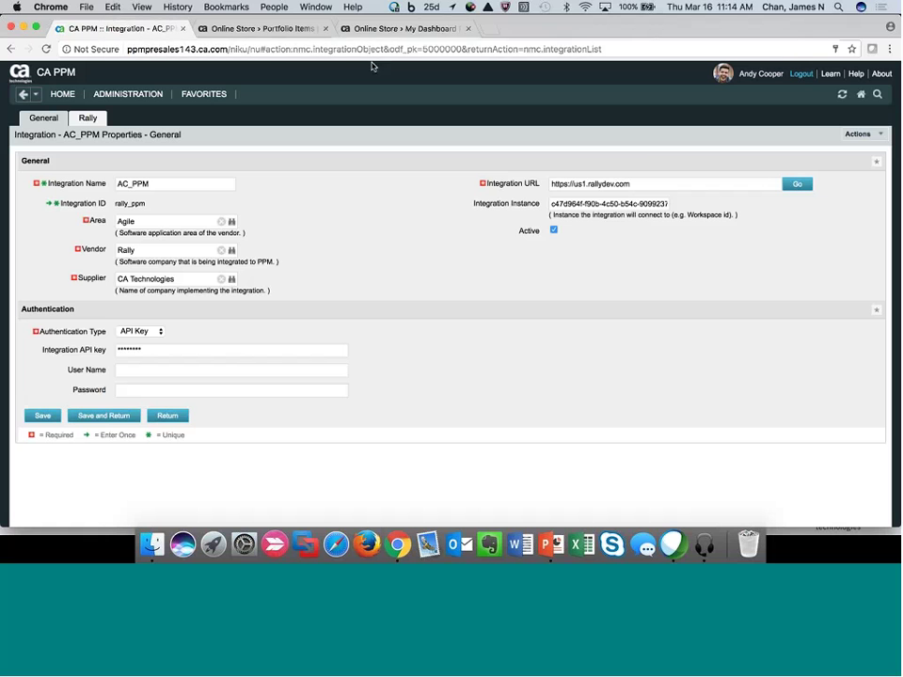
Open the workspace's details in Agile Central setup, highlight its ID in the web address, and return to the AC_PPM integration
{"action": "left_click", "coordinate": [404, 28]}
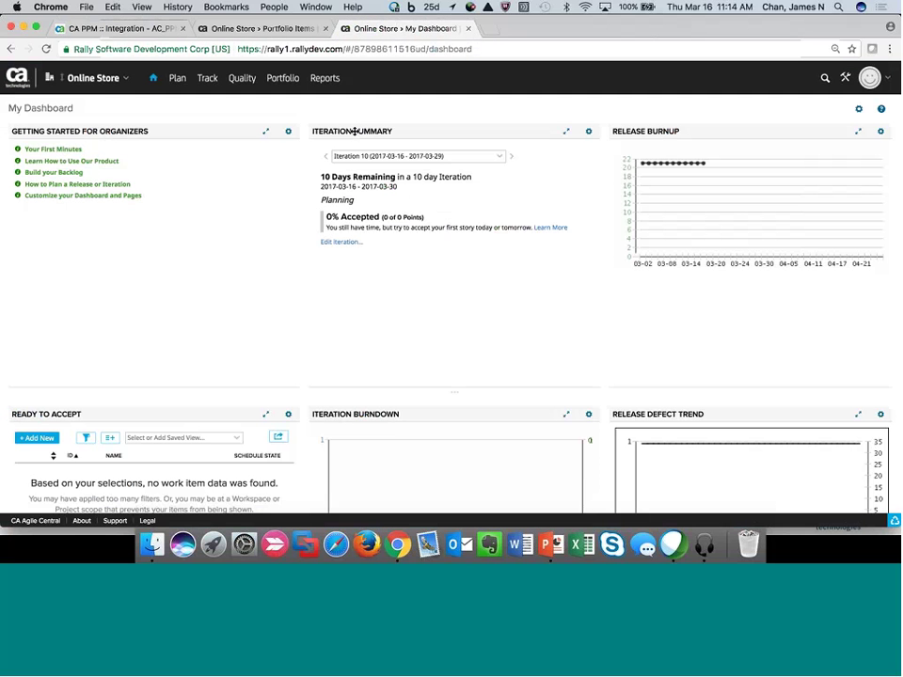
{"action": "left_click", "coordinate": [845, 78]}
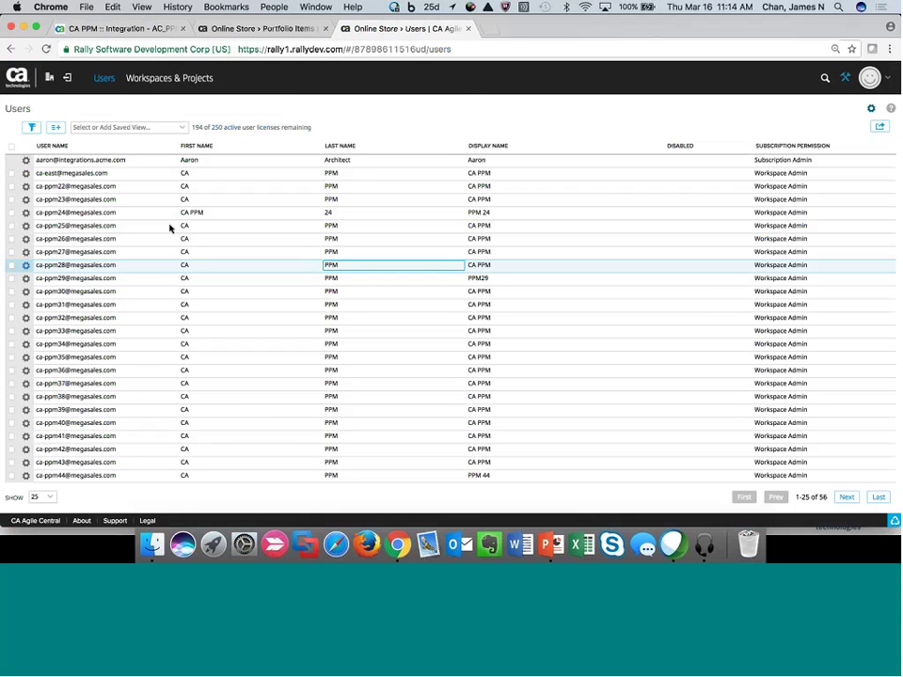
{"action": "left_click", "coordinate": [144, 85]}
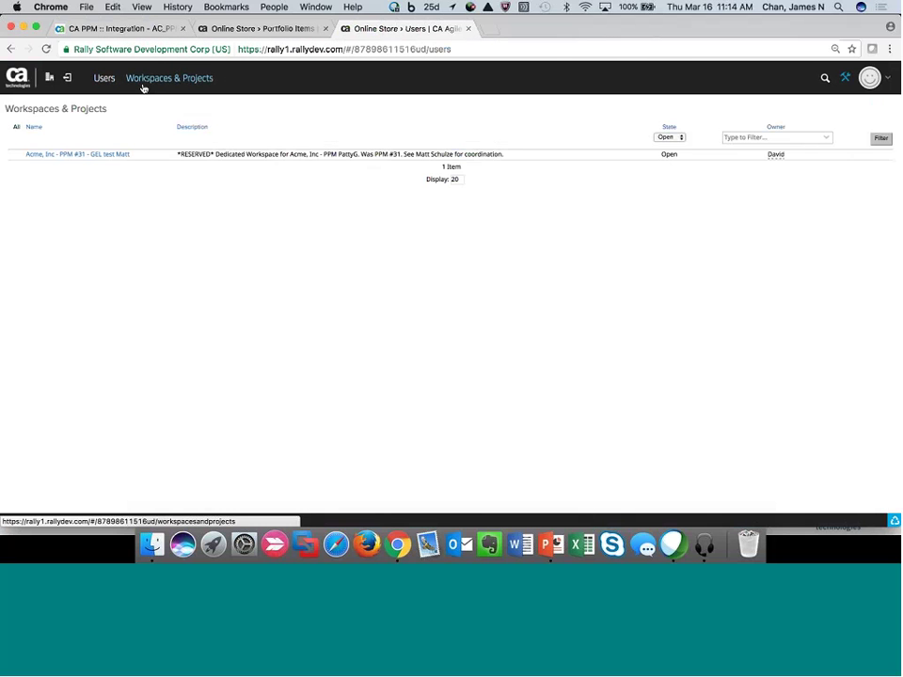
{"action": "left_click", "coordinate": [81, 154]}
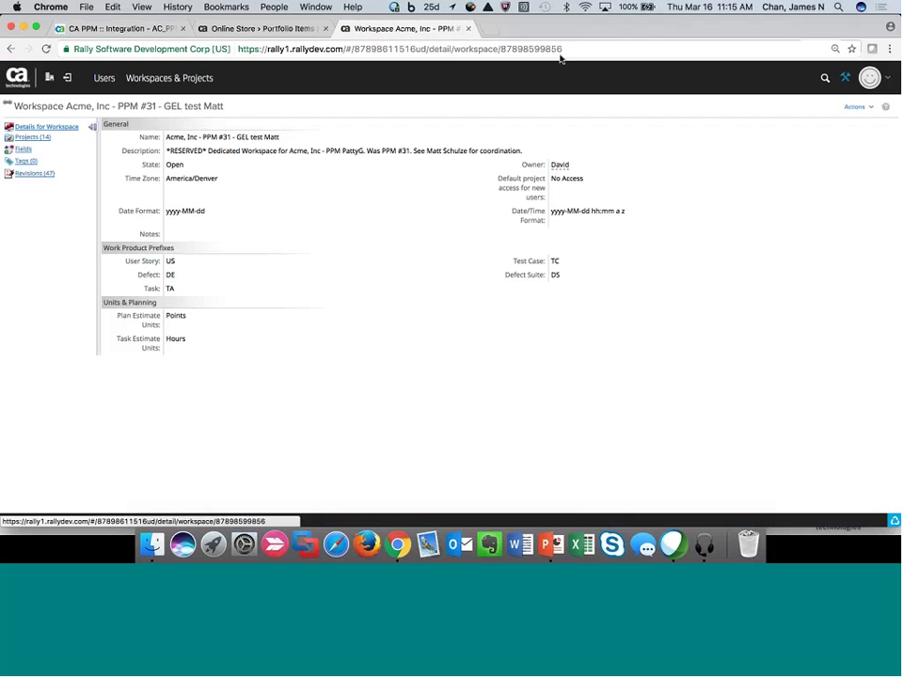
{"action": "left_click_drag", "start_coordinate": [562, 48], "coordinate": [503, 48]}
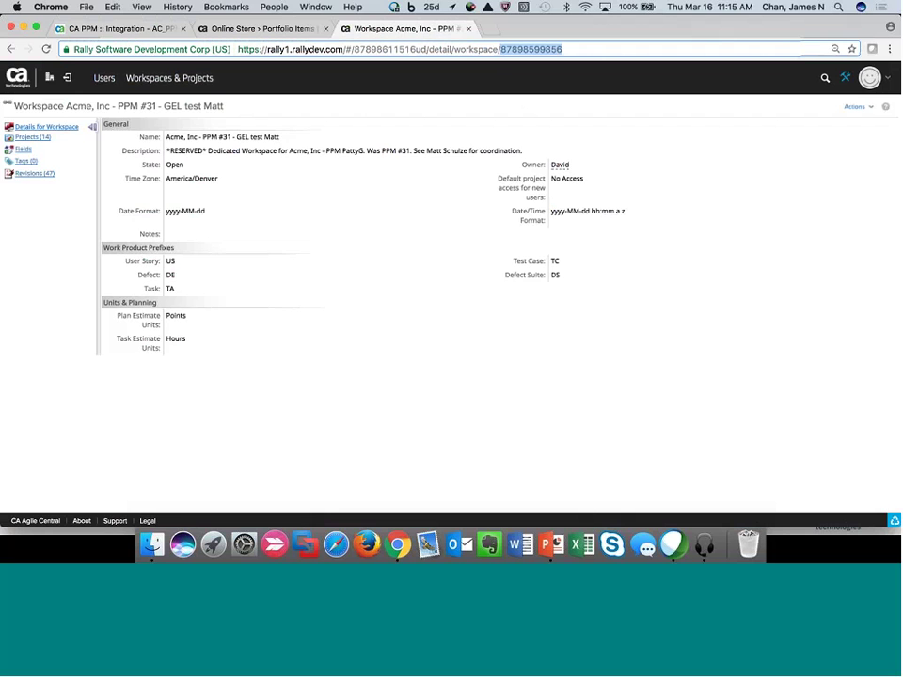
{"action": "key", "text": "super+1"}
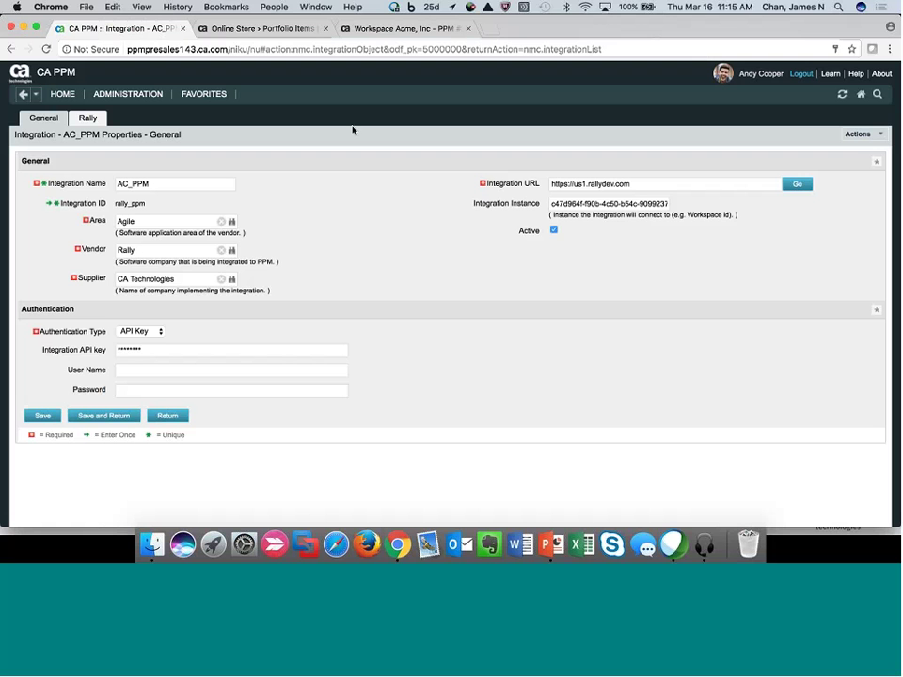
Load rally1.rallydev.com/login in the Agile Central workspace page's place, view the API keys, and return to the AC_PPM integration
{"action": "left_click", "coordinate": [350, 34]}
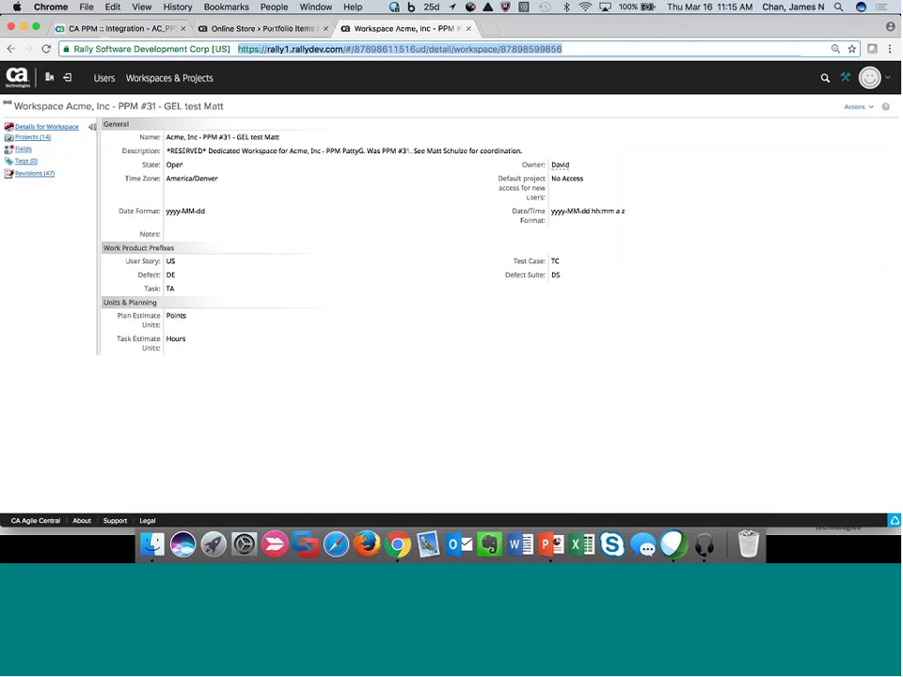
{"action": "left_click", "coordinate": [573, 42]}
{"action": "left_click_drag", "start_coordinate": [483, 50], "coordinate": [347, 50]}
{"action": "type", "text": "lly1.rallydev.com/l"}
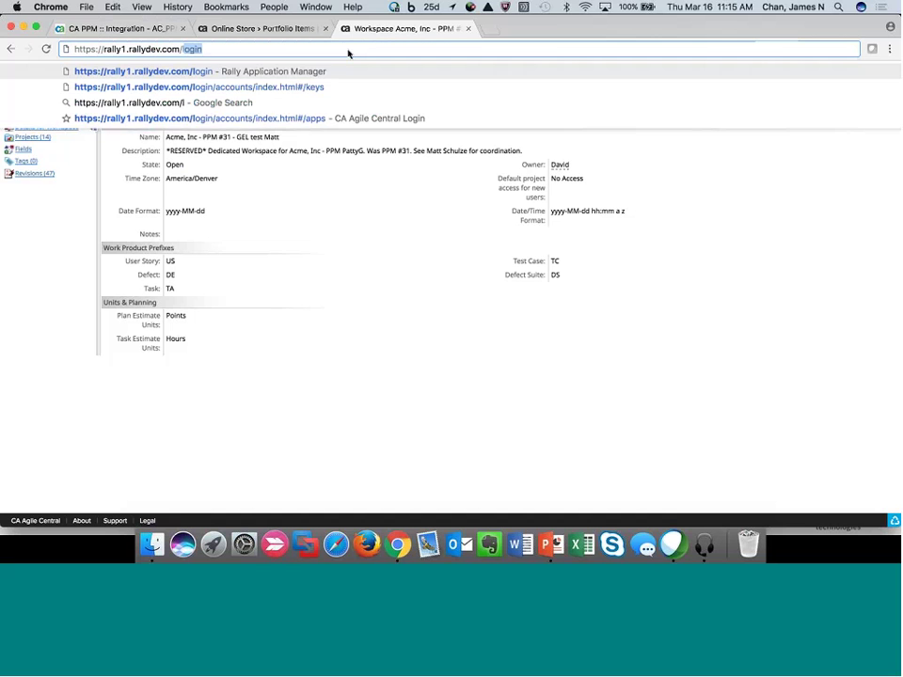
{"action": "type", "text": "ogin"}
{"action": "key", "text": "Return"}
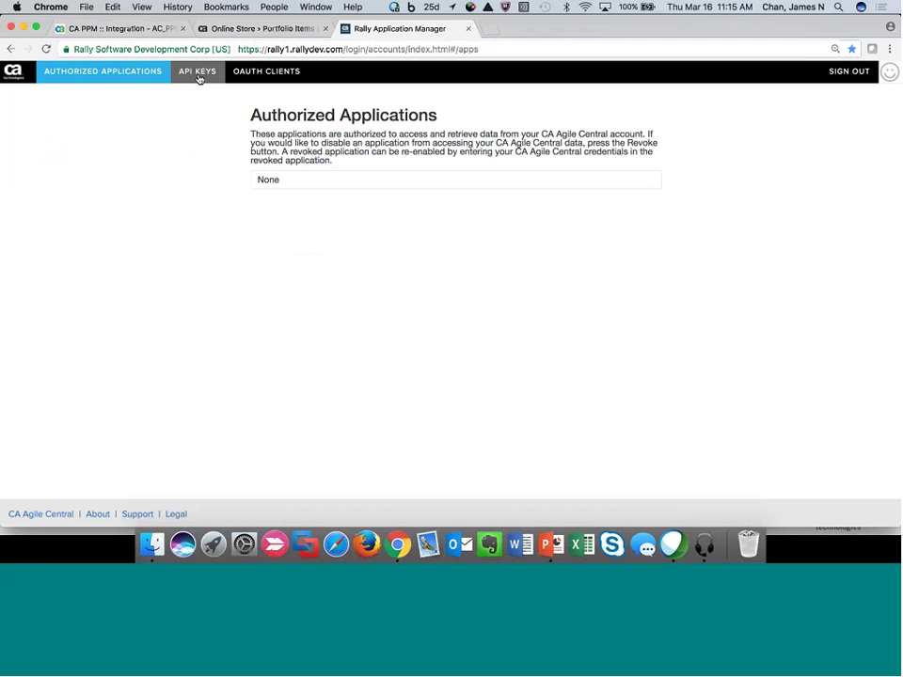
{"action": "left_click", "coordinate": [199, 76]}
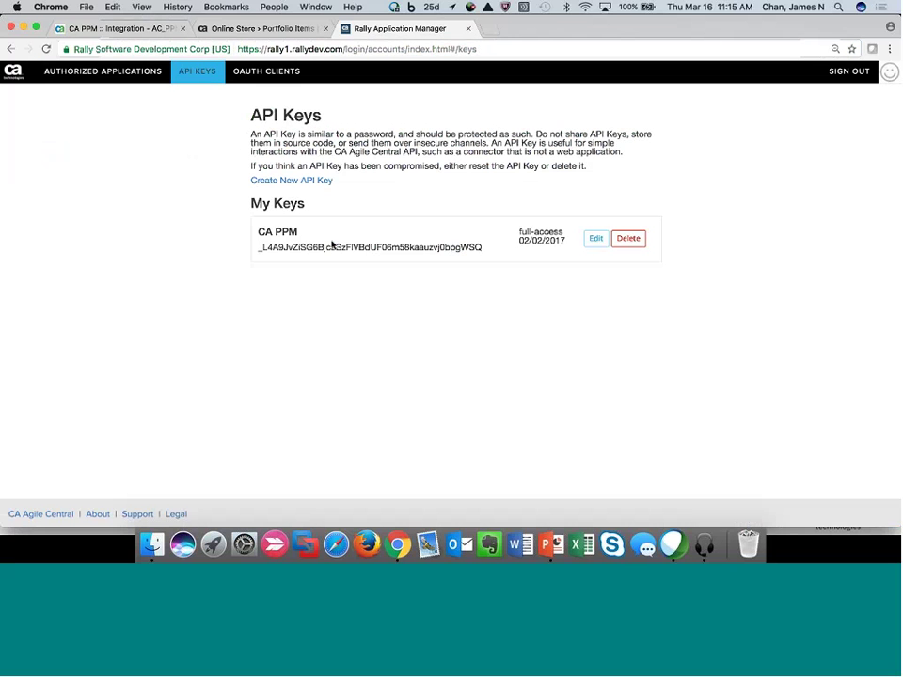
{"action": "left_click", "coordinate": [125, 29]}
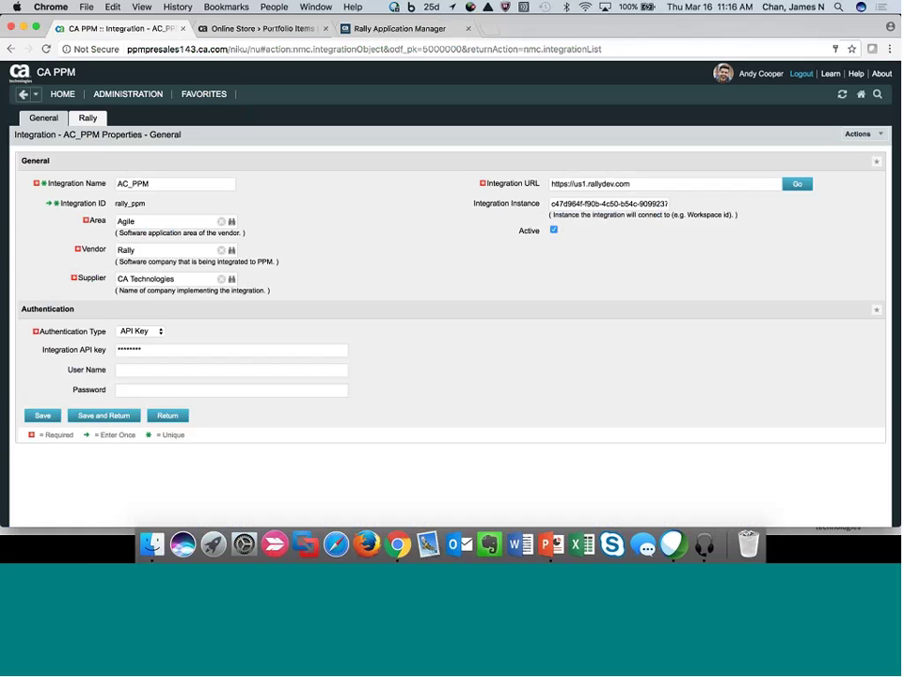
Compare the AC_PPM integration's Rally portfolio item mapping with Agile Central's portfolio item types, and switch to the PowerPoint slides
{"action": "left_click", "coordinate": [89, 119]}
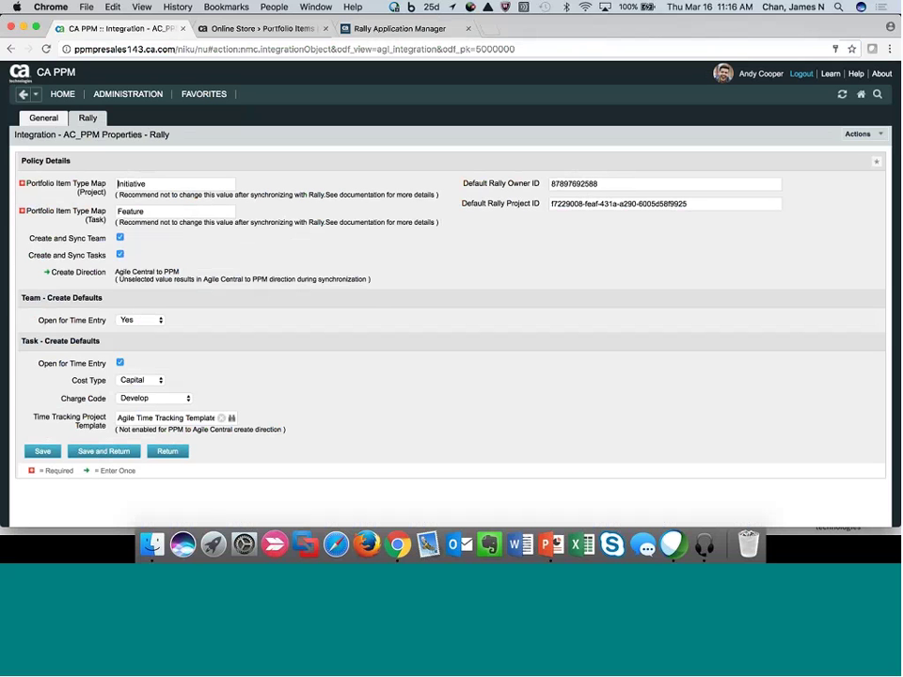
{"action": "left_click", "coordinate": [271, 31]}
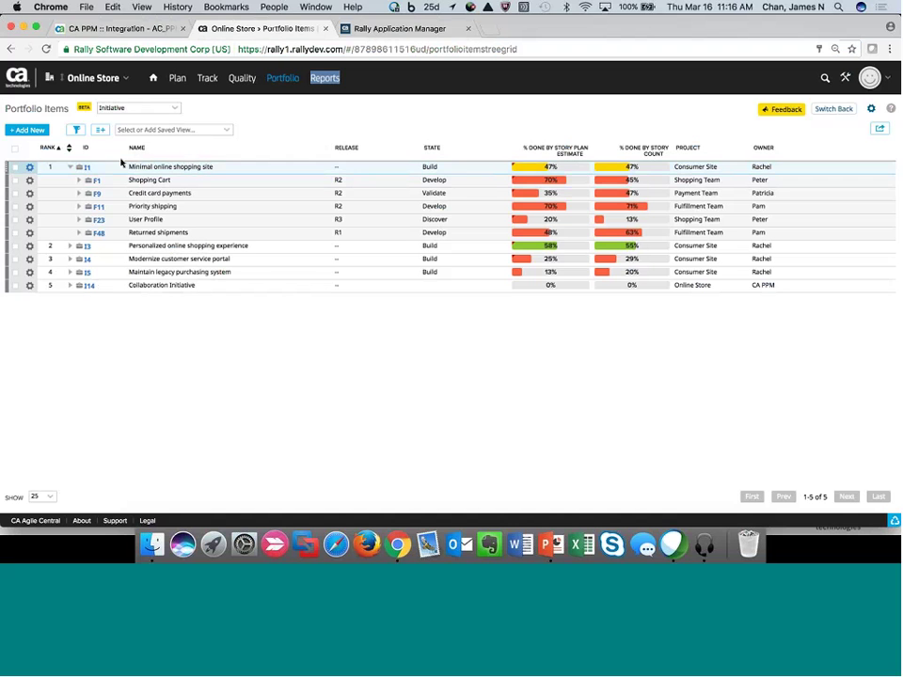
{"action": "left_click", "coordinate": [174, 109]}
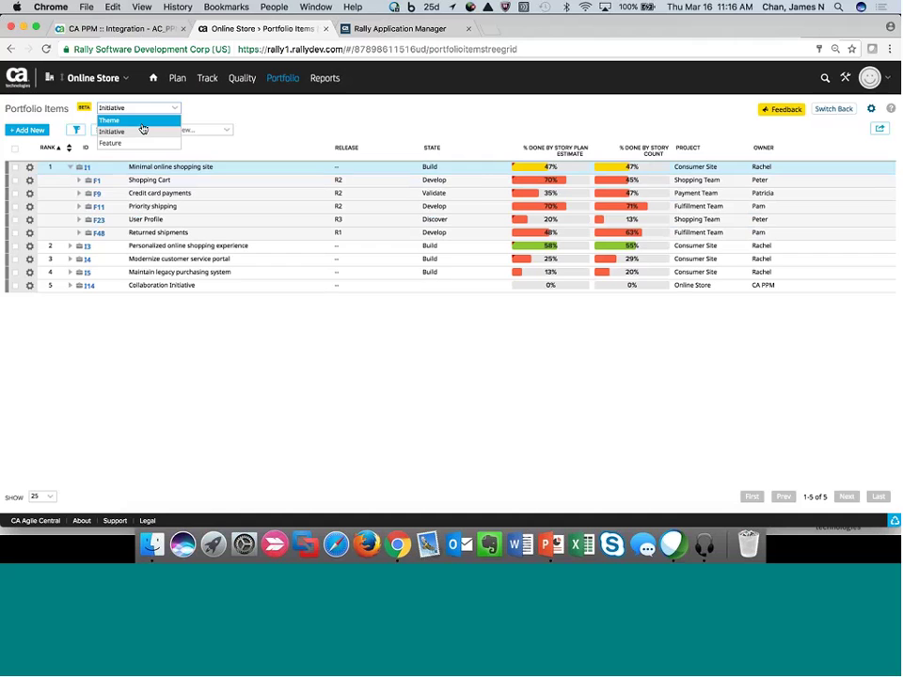
{"action": "left_click", "coordinate": [129, 28]}
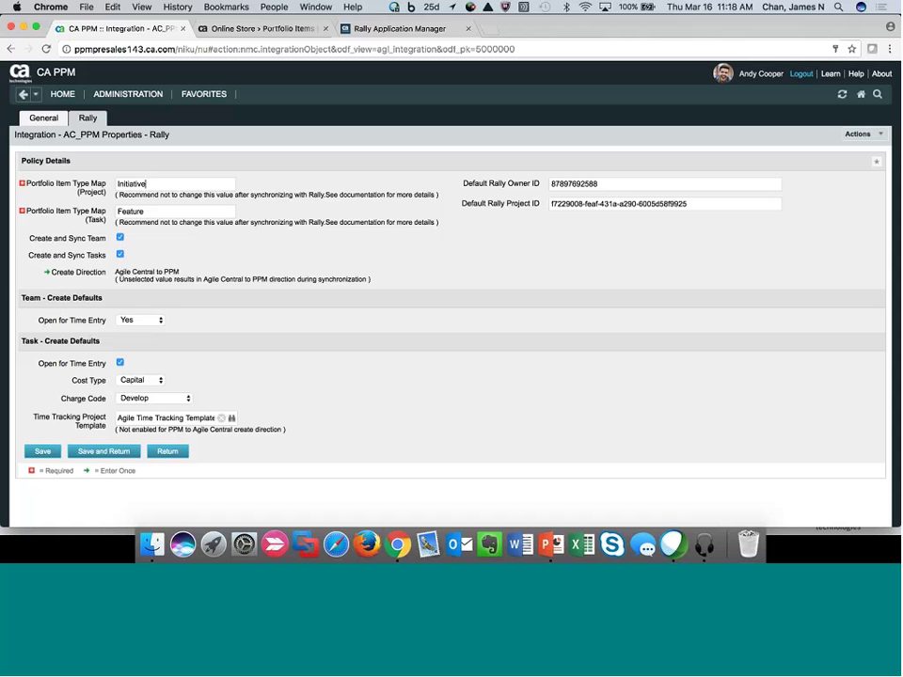
{"action": "left_click", "coordinate": [548, 544]}
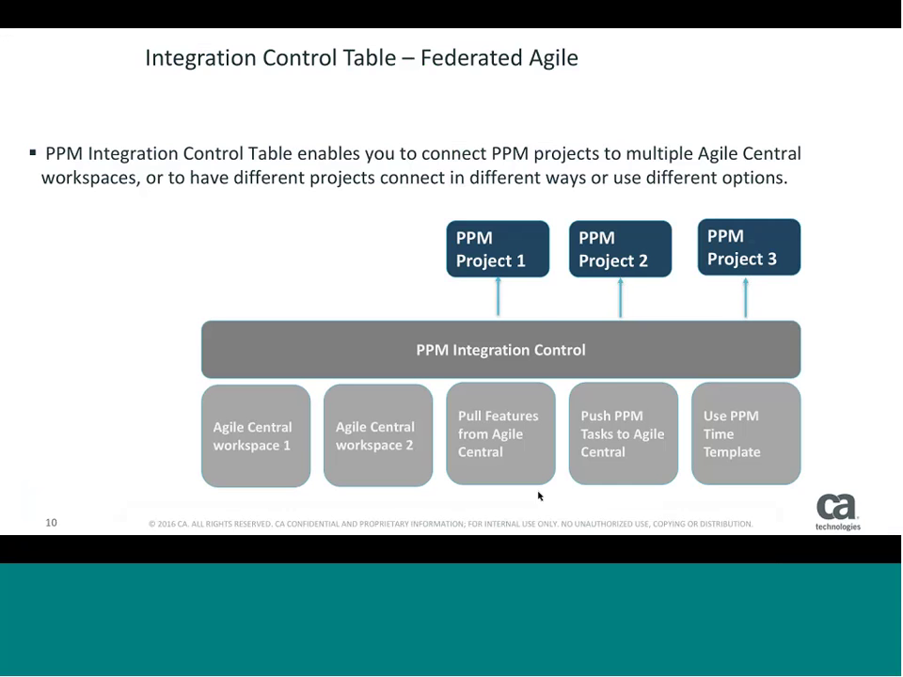
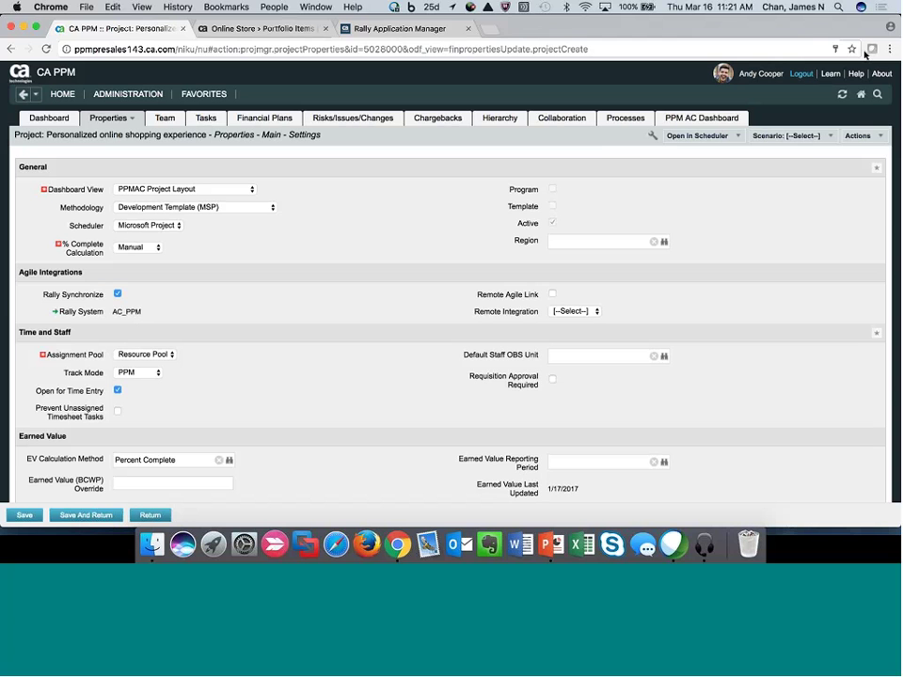
Show the project's available actions, and inspect the Personalized online shopping experience features and the Saving profile user stories in Agile Central
{"action": "left_click", "coordinate": [860, 137]}
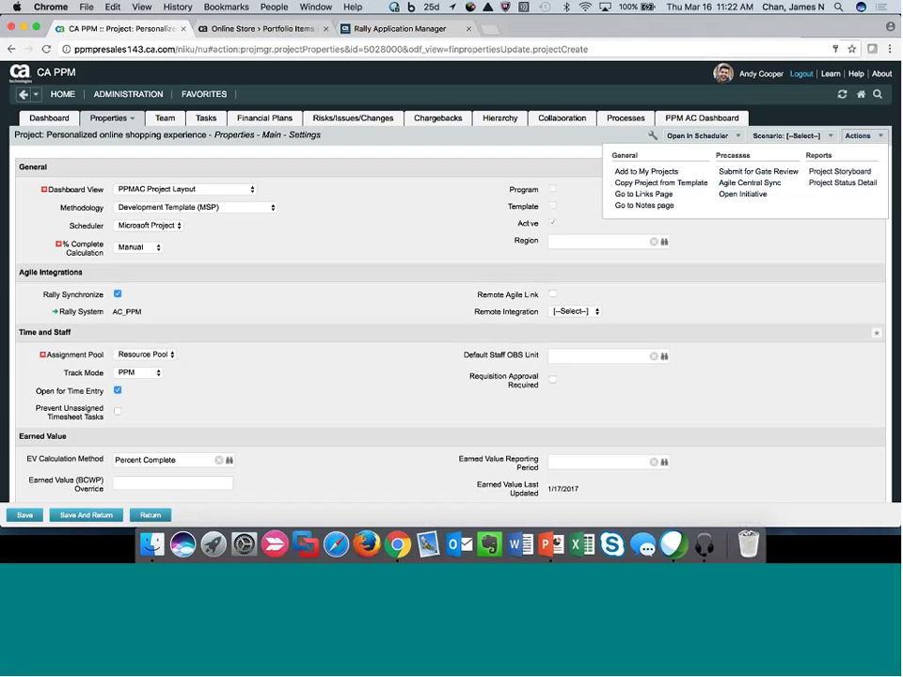
{"action": "key", "text": "ctrl+Tab"}
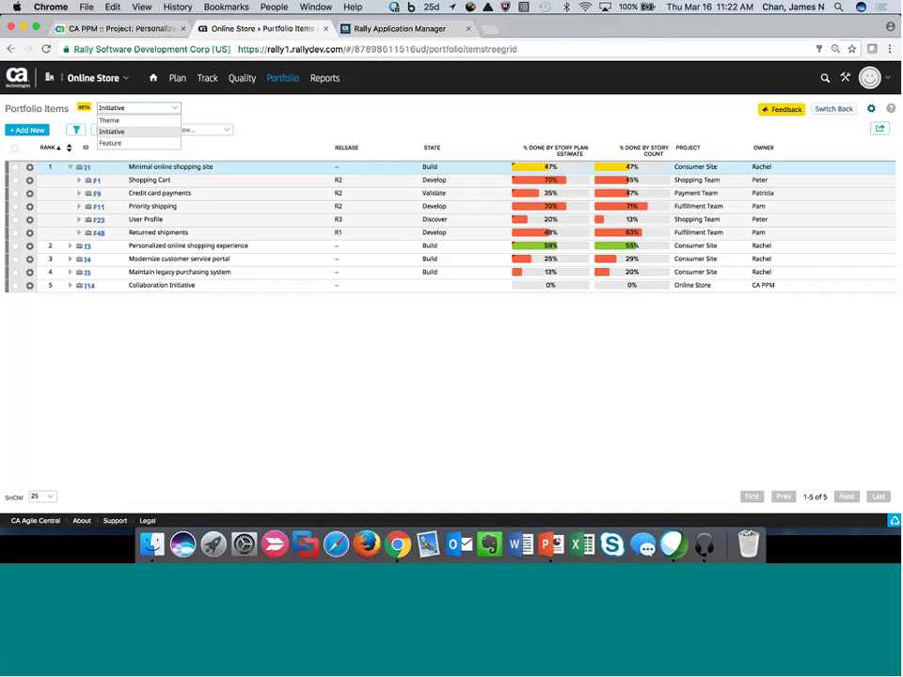
{"action": "left_click", "coordinate": [69, 167]}
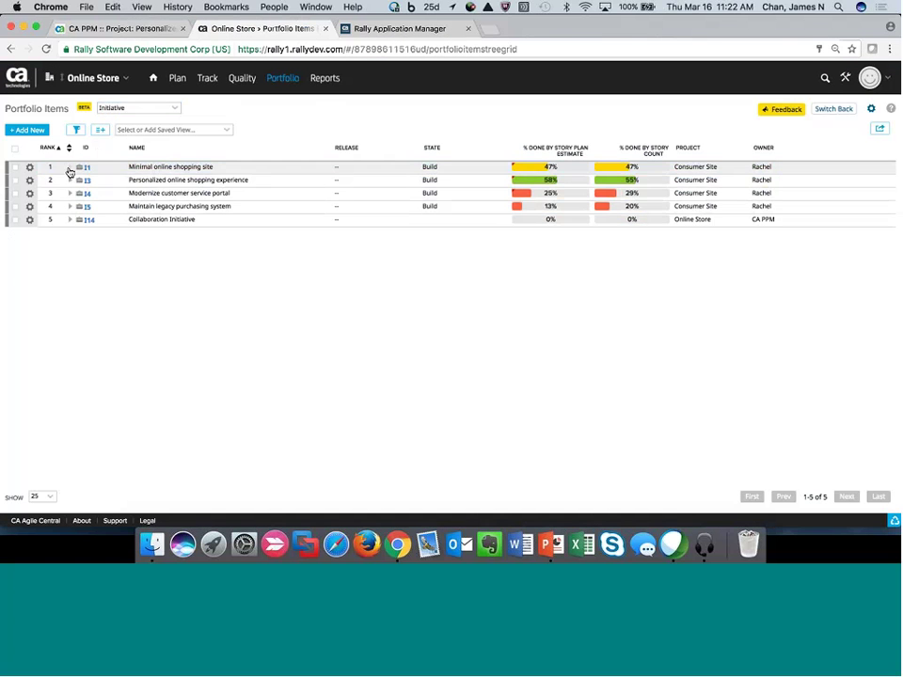
{"action": "left_click", "coordinate": [69, 180]}
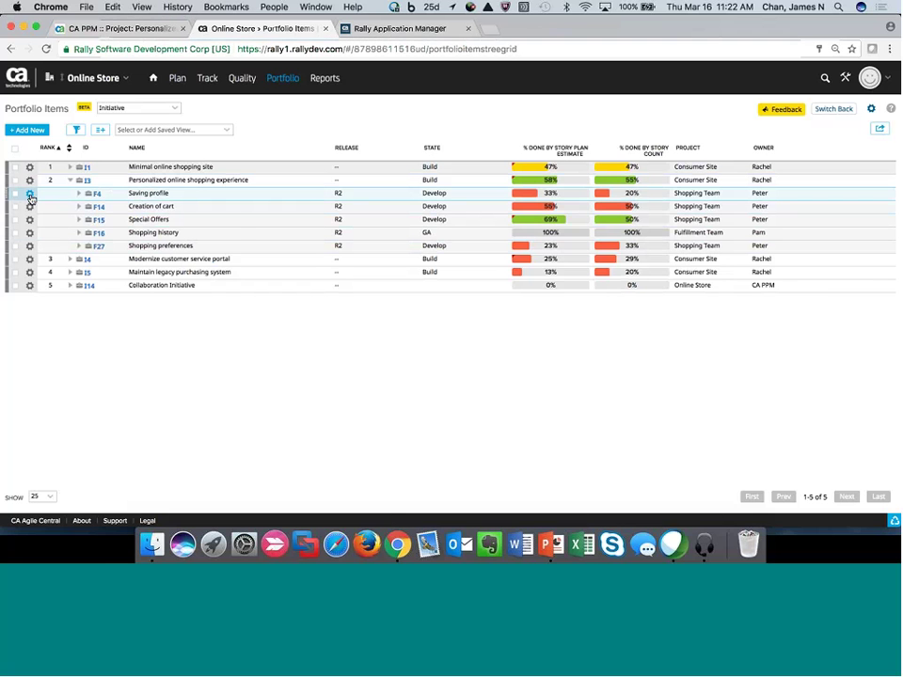
{"action": "left_click", "coordinate": [80, 194]}
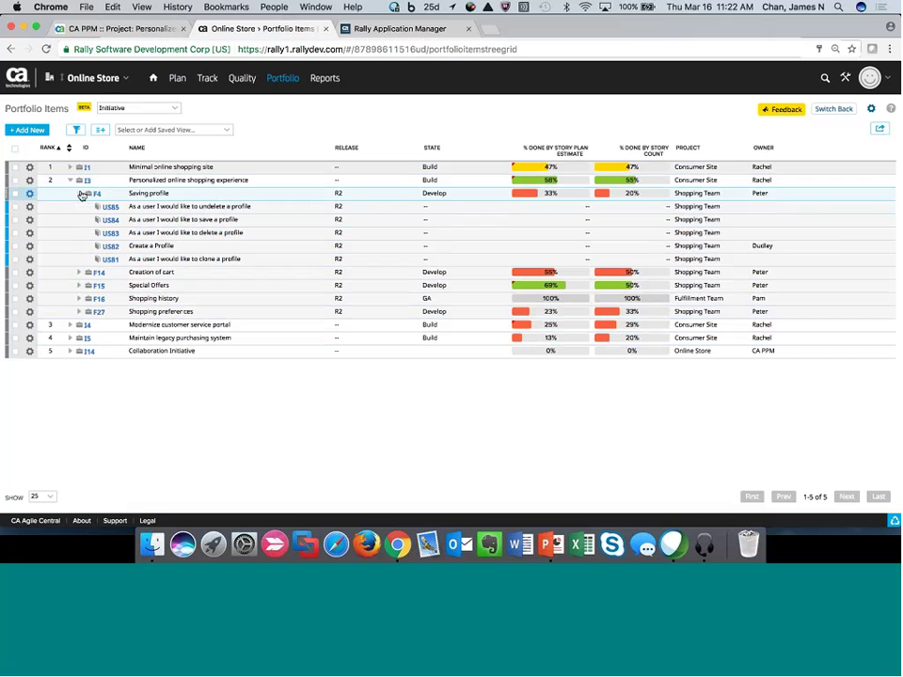
{"action": "left_click", "coordinate": [81, 194]}
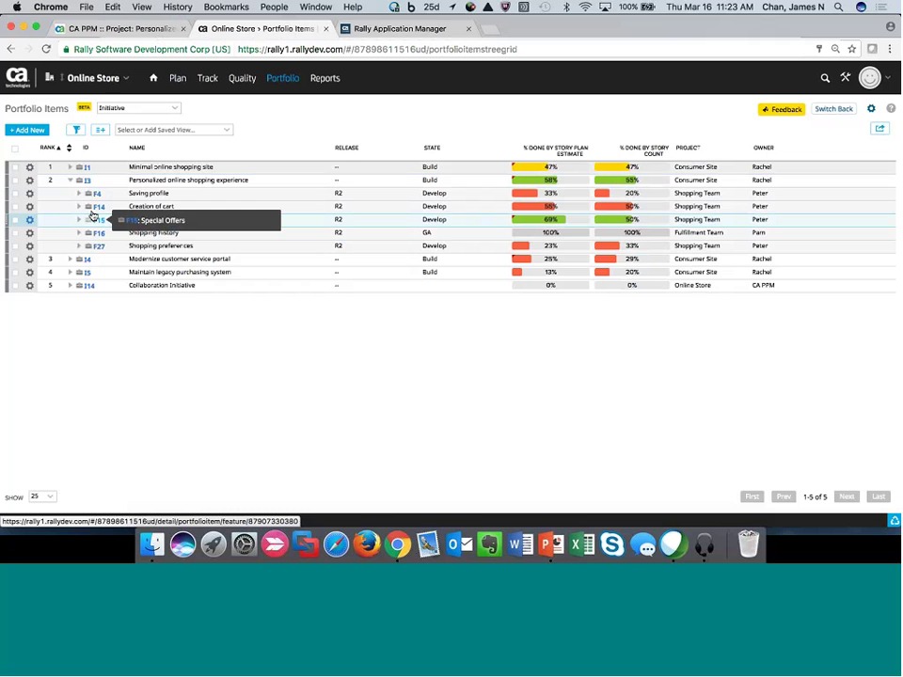
{"action": "left_click", "coordinate": [79, 193]}
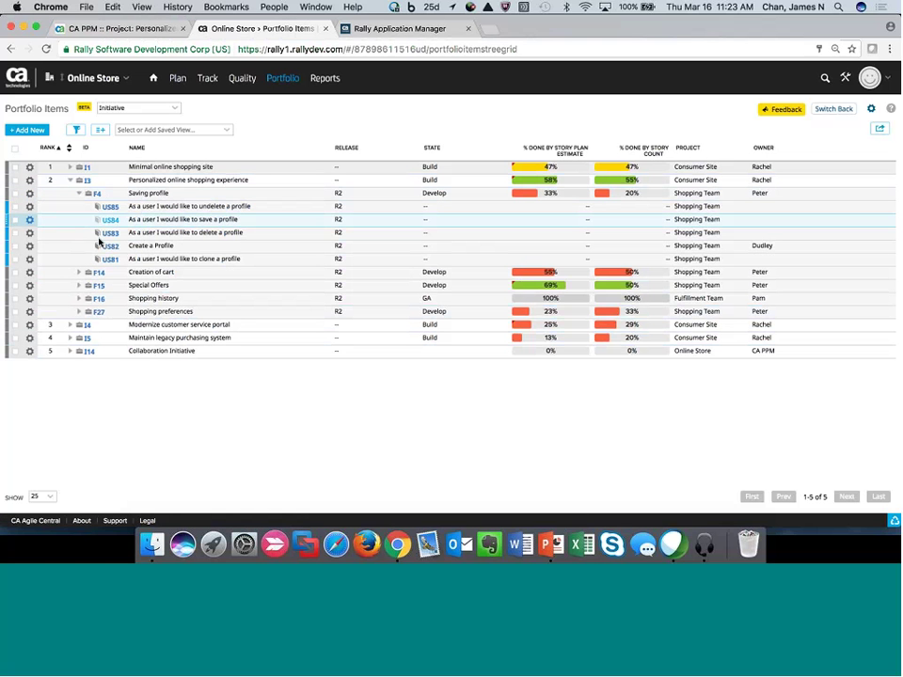
{"action": "left_click", "coordinate": [77, 196]}
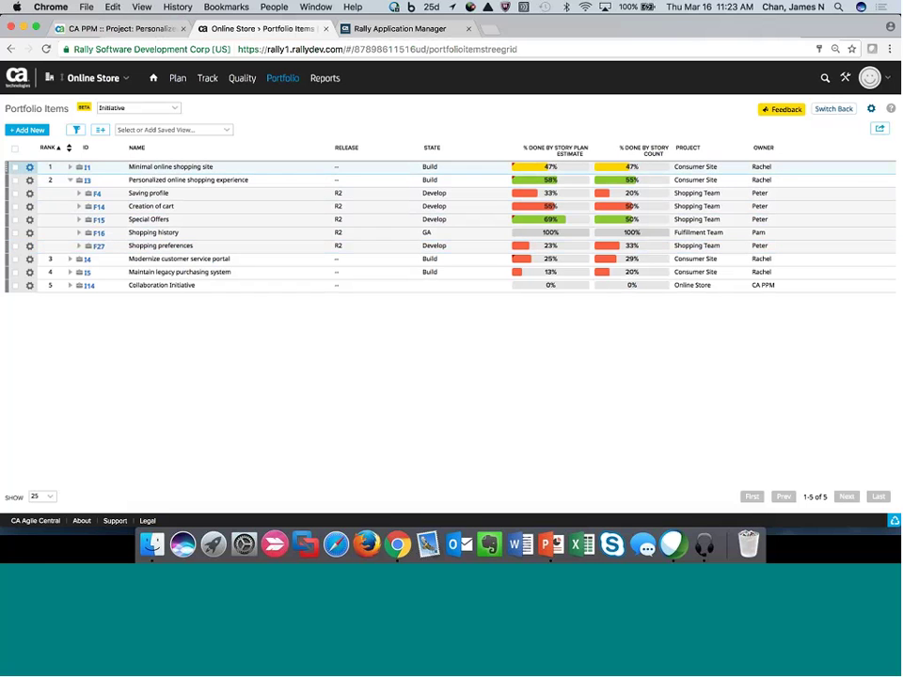
Open the Personalized online shopping experience project in PPM Gantt, show all task columns, and expand the Saving profile task
{"action": "left_click", "coordinate": [150, 29]}
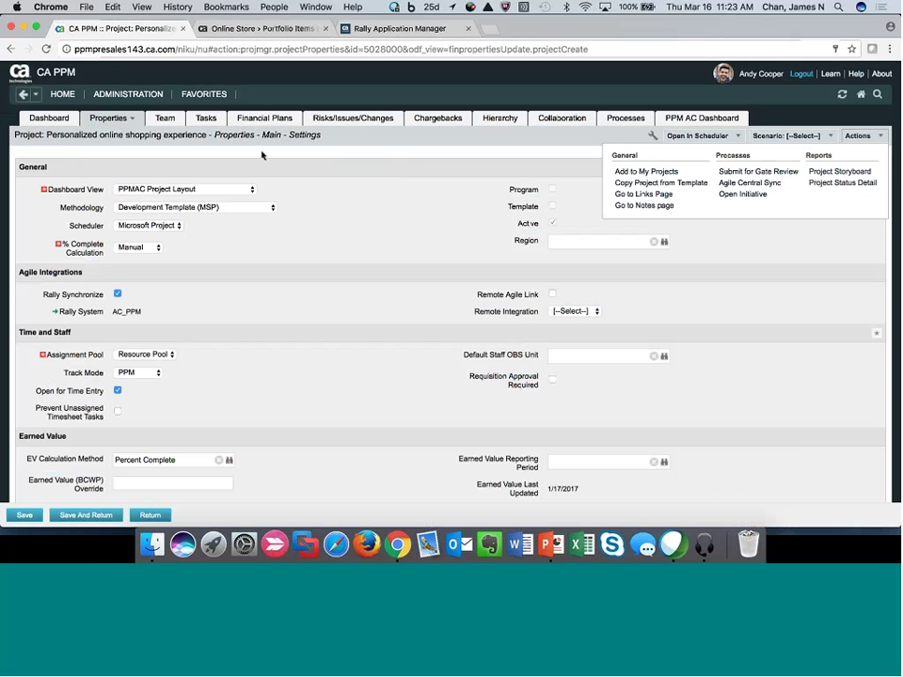
{"action": "mouse_move", "coordinate": [683, 138]}
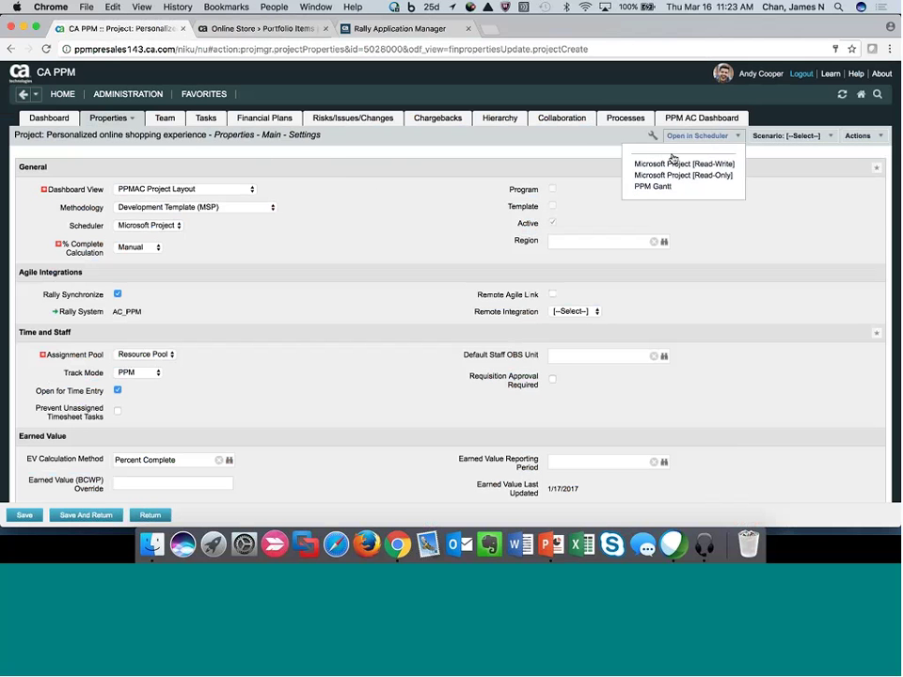
{"action": "left_click", "coordinate": [649, 188]}
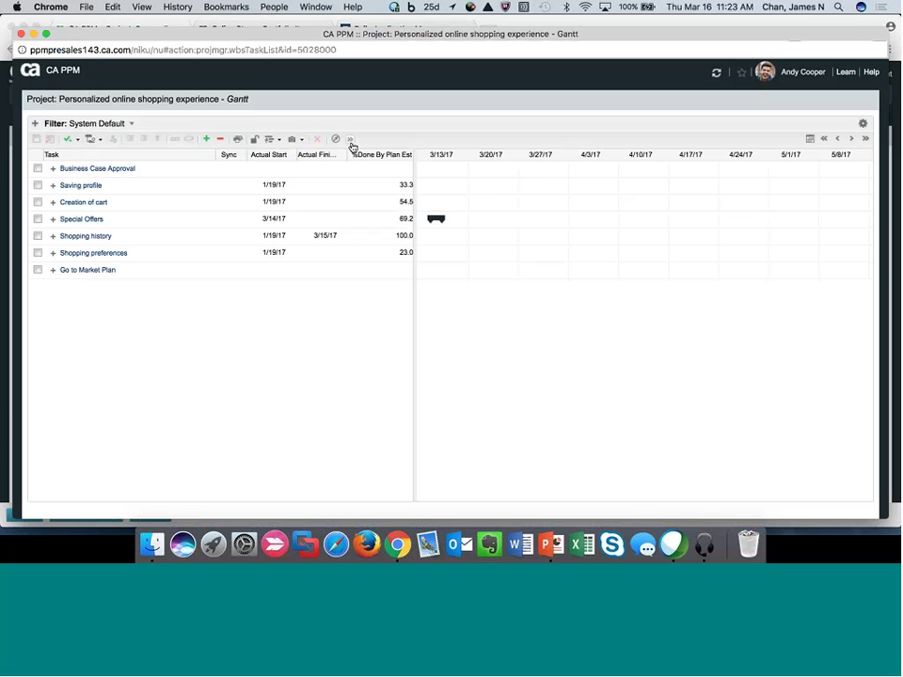
{"action": "left_click", "coordinate": [351, 141]}
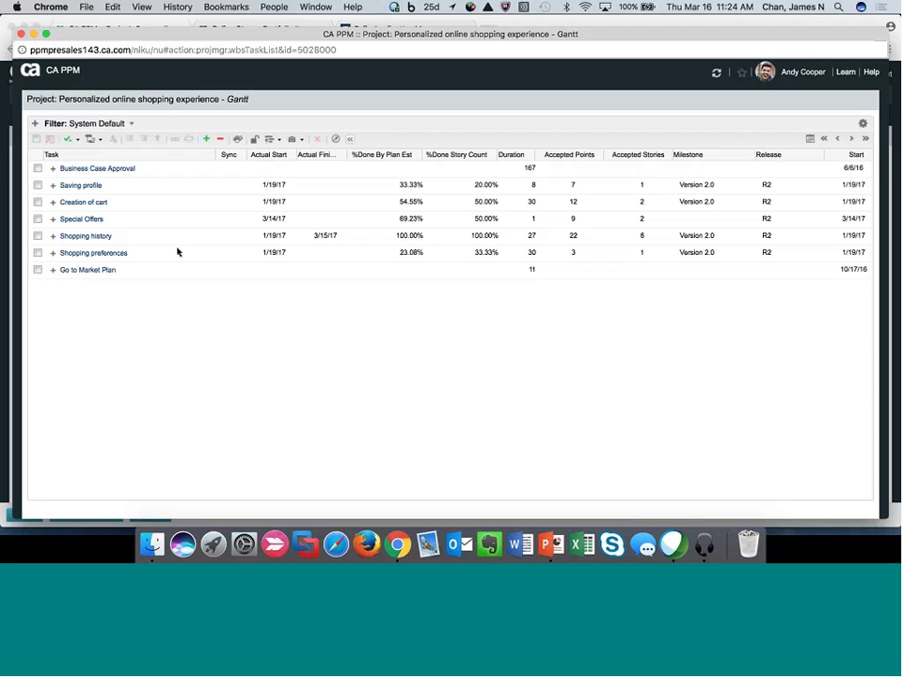
{"action": "left_click", "coordinate": [52, 185]}
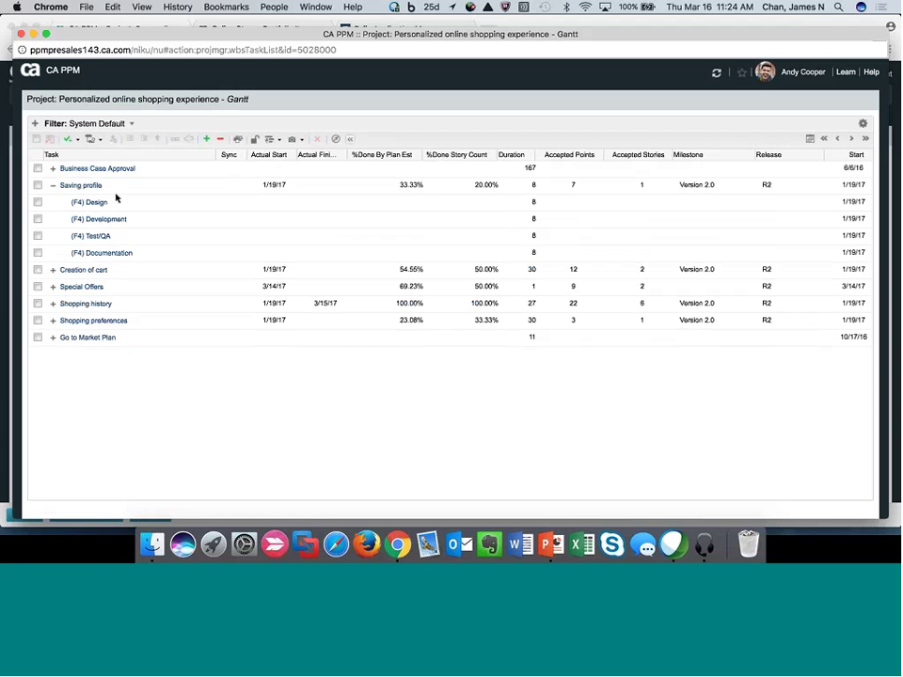
Collapse the Saving profile task, close the Gantt, and inspect the Saving profile feature's user stories in Agile Central
{"action": "left_click", "coordinate": [52, 186]}
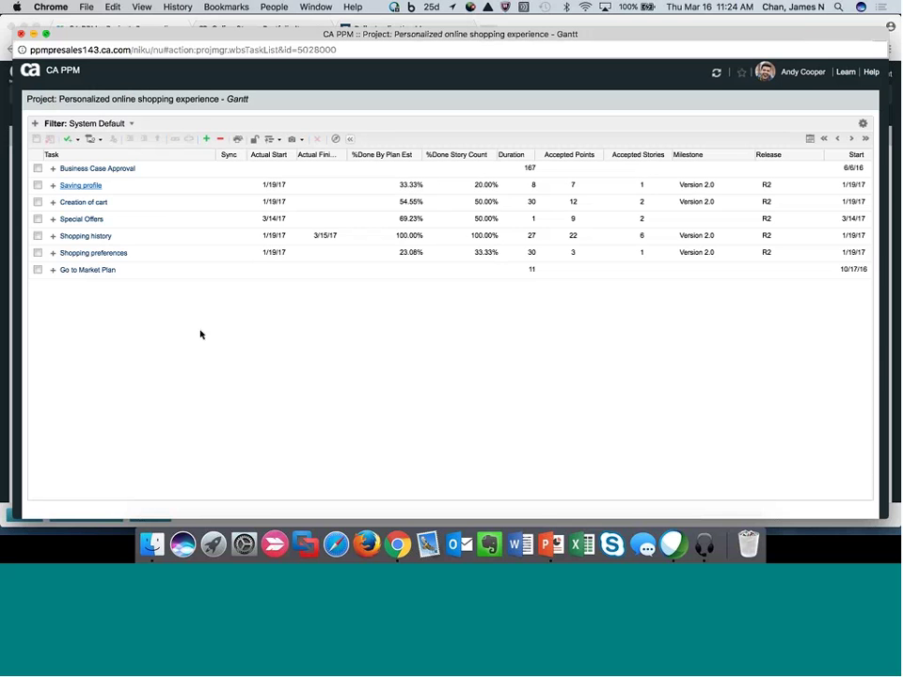
{"action": "left_click", "coordinate": [21, 35]}
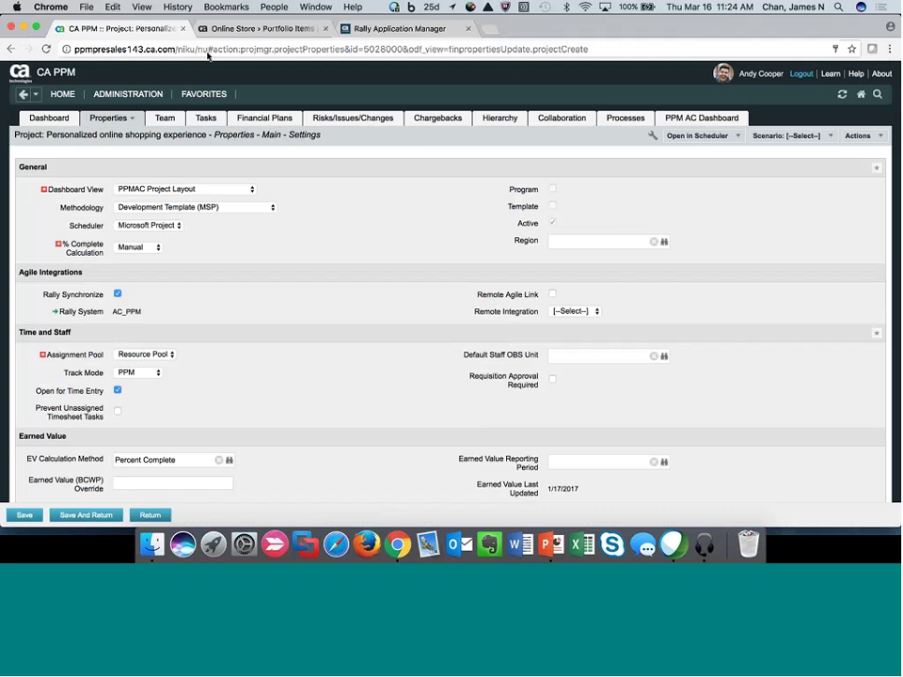
{"action": "left_click", "coordinate": [243, 28]}
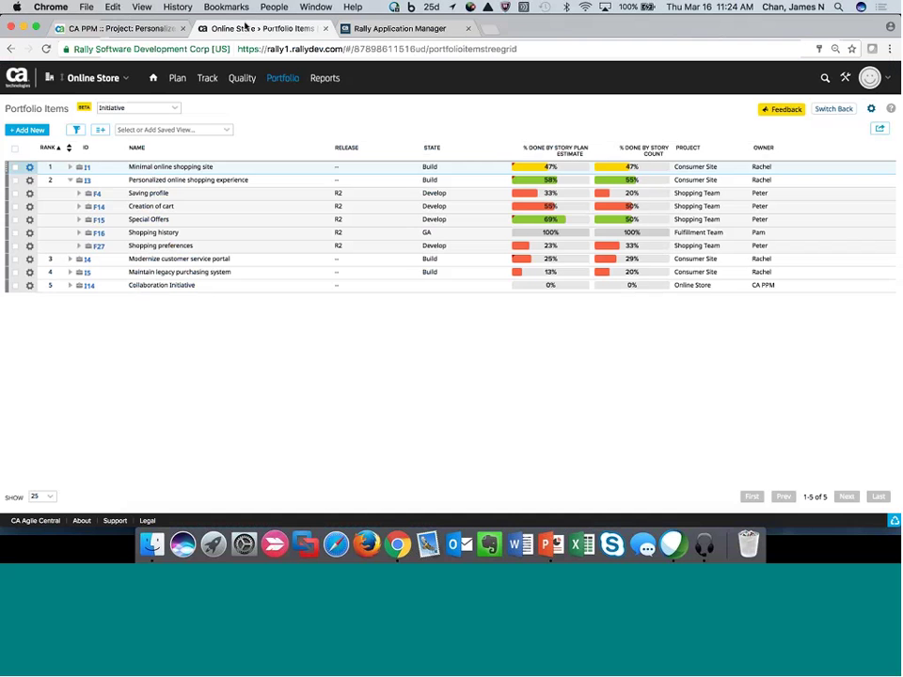
{"action": "left_click", "coordinate": [79, 194]}
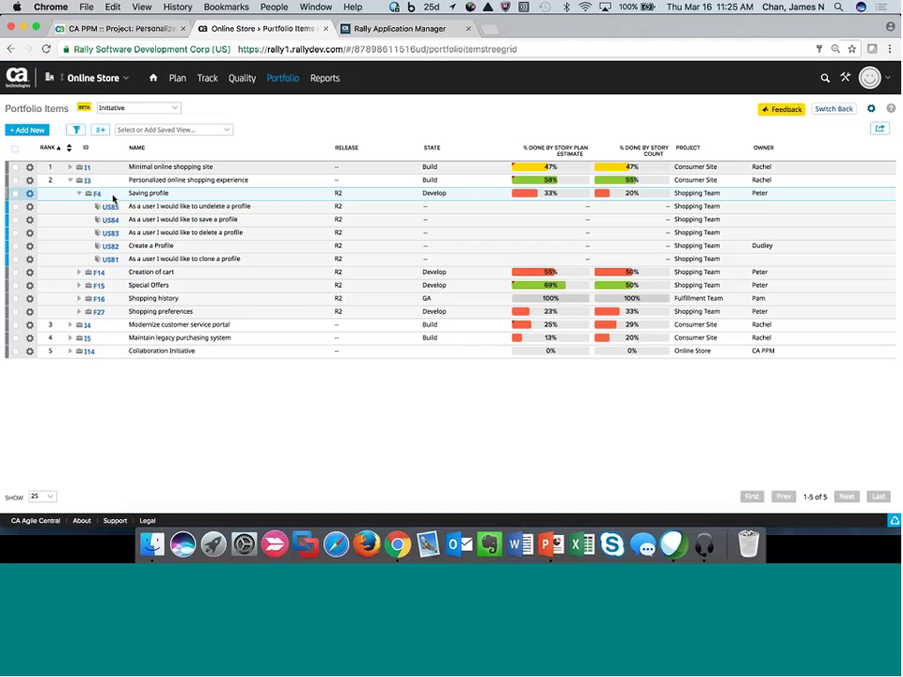
{"action": "left_click", "coordinate": [80, 195]}
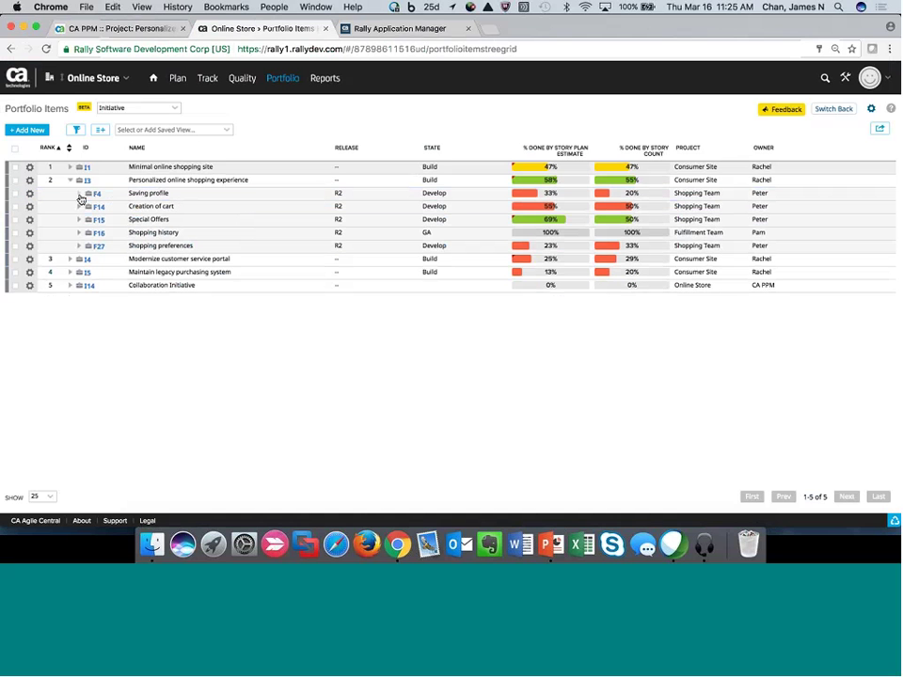
Return to the Personalized online shopping experience project in CA PPM and view its Agile Summary
{"action": "left_click", "coordinate": [157, 29]}
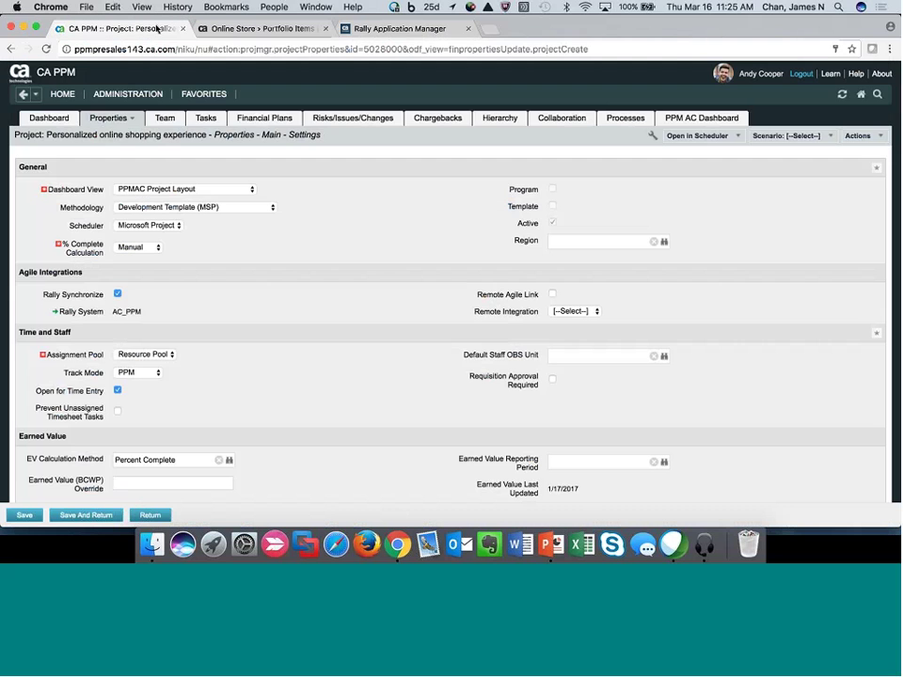
{"action": "left_click", "coordinate": [139, 120]}
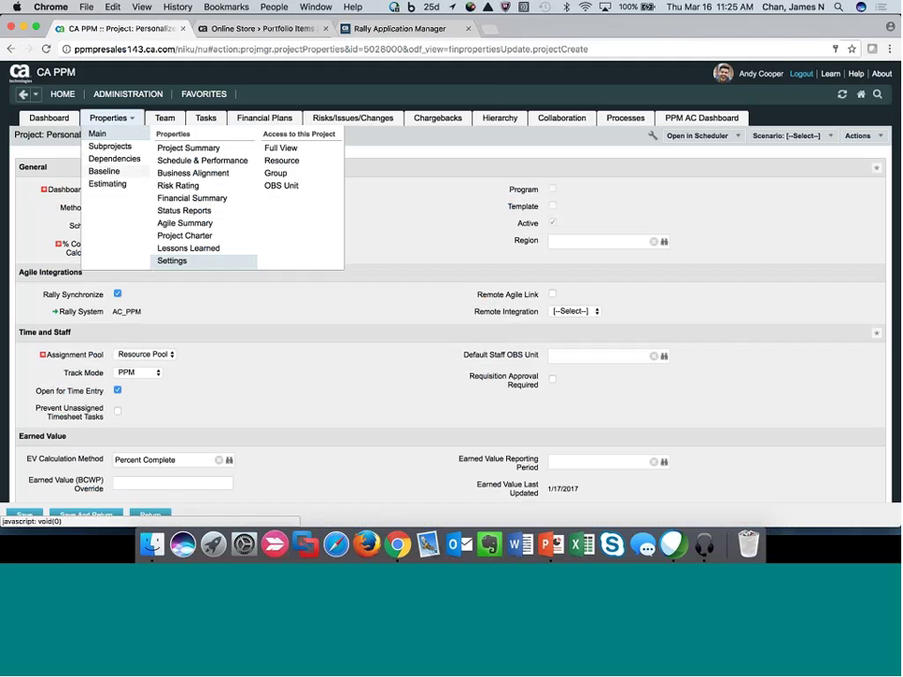
{"action": "left_click", "coordinate": [167, 223]}
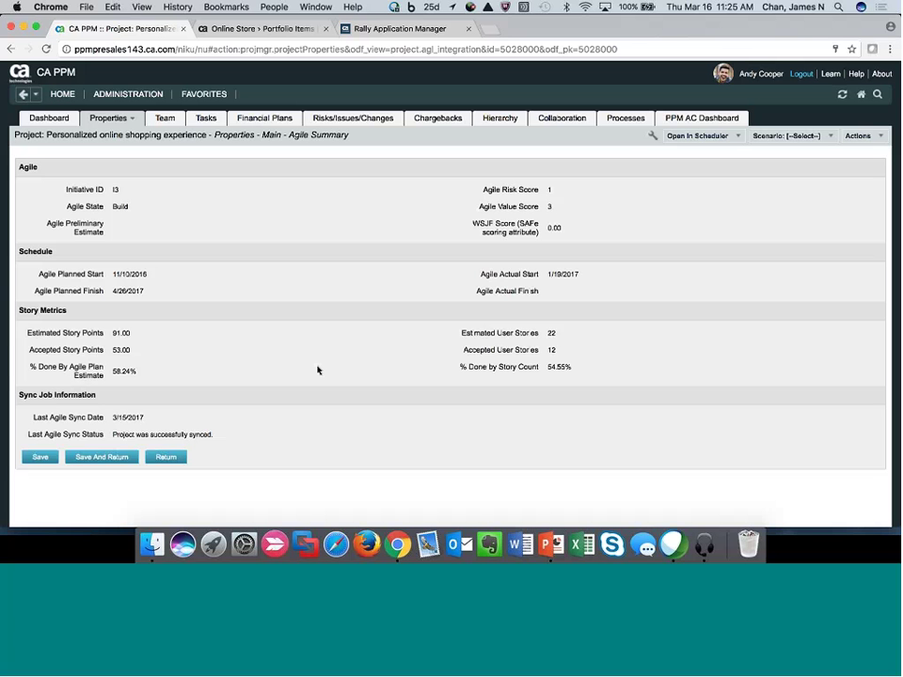
Switch to the PowerPoint slides, go back to the CA PPM / CA Agile Central Integration slide, and reveal the two-way Task–Feature arrow
{"action": "left_click", "coordinate": [545, 543]}
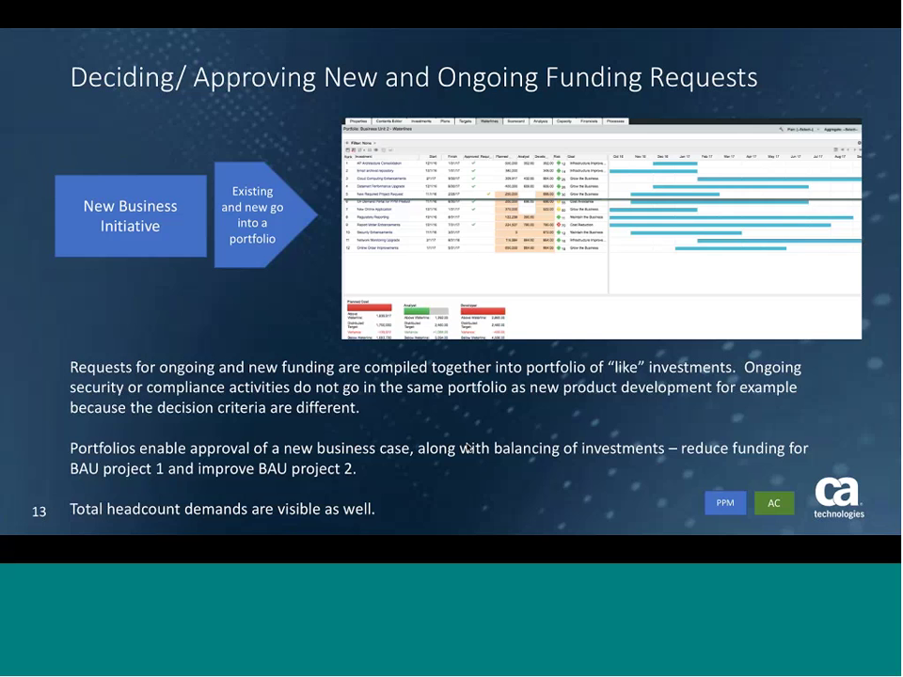
{"action": "key", "text": "Left"}
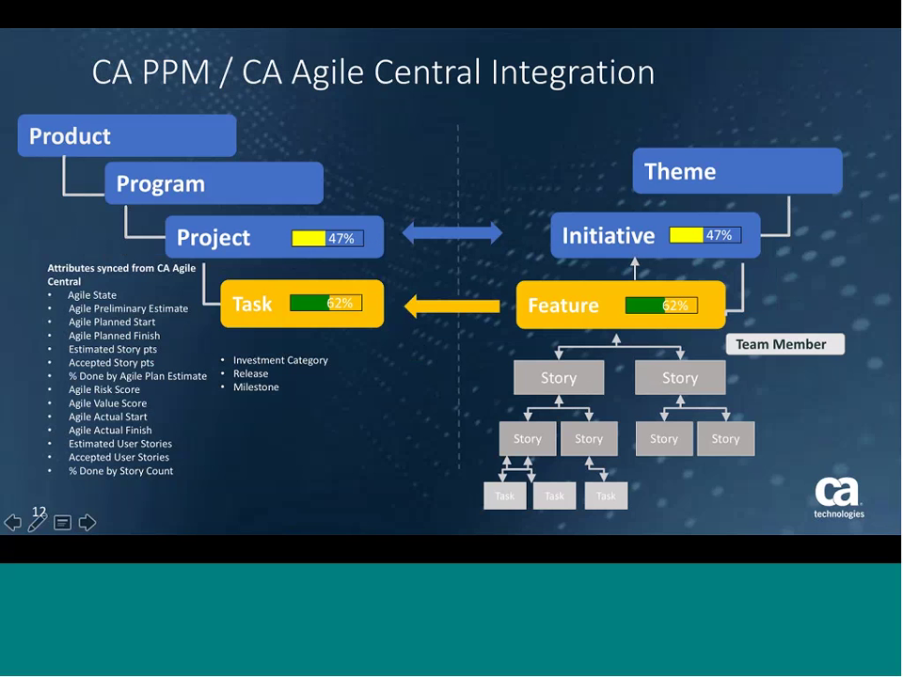
{"action": "key", "text": "Right"}
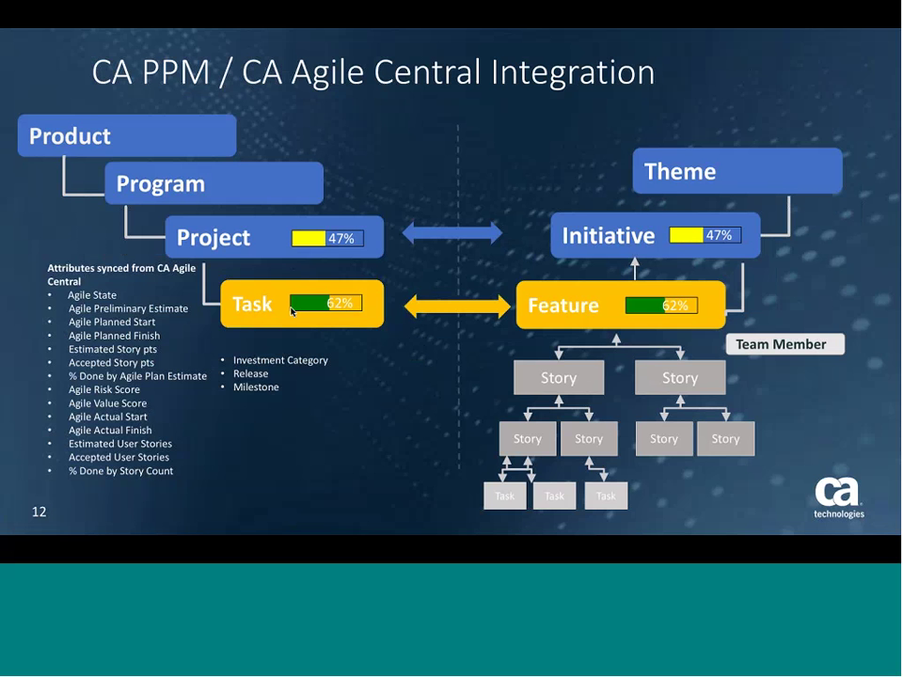
Switch to Chrome, open the PPM AC Fields Synced favorite in CA PPM, and view the Collaboration Initiative's Agile Summary
{"action": "key", "text": "super+Tab"}
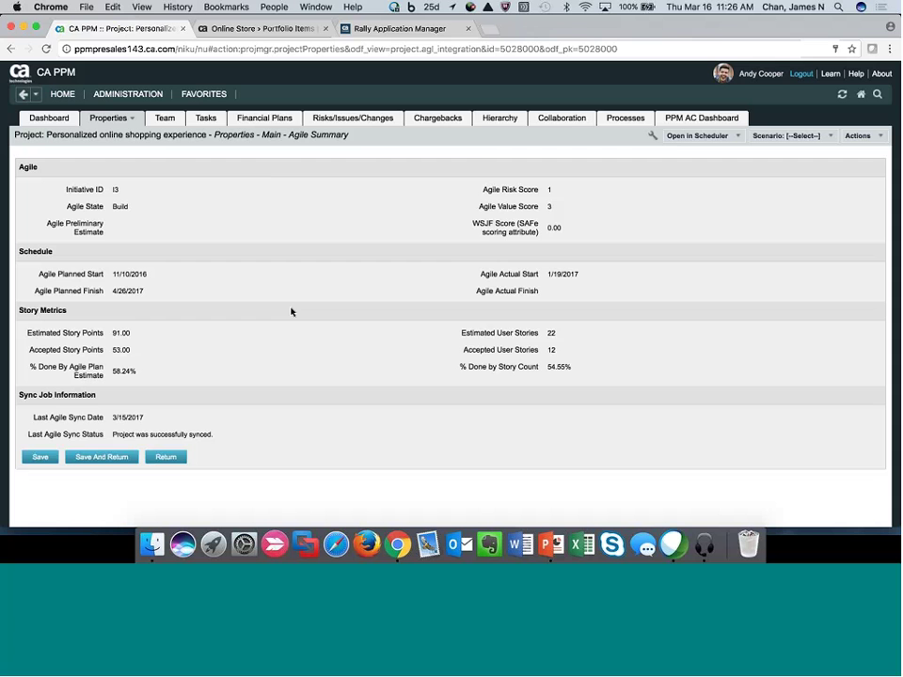
{"action": "left_click", "coordinate": [206, 95]}
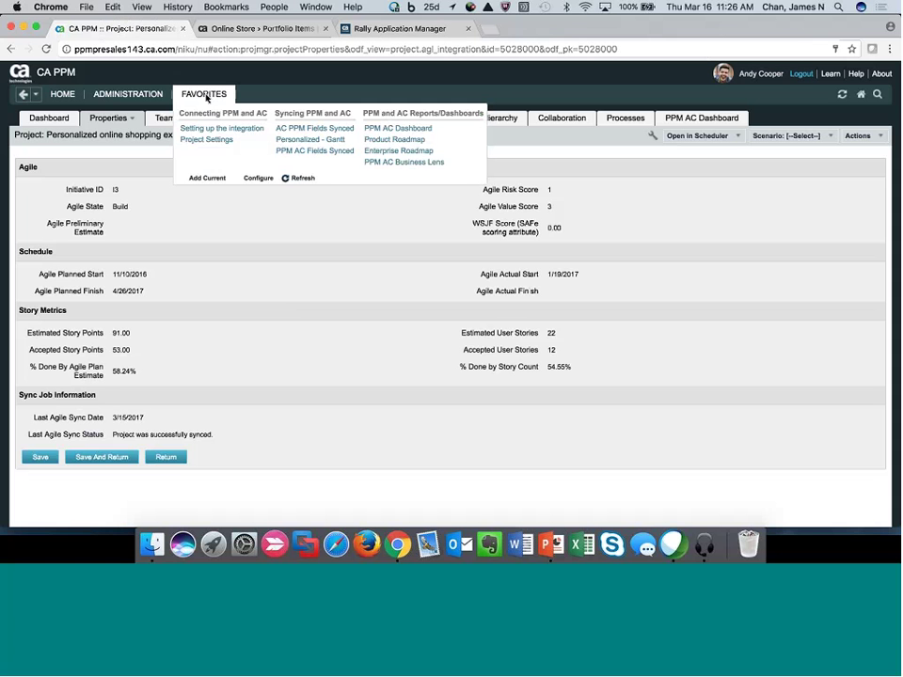
{"action": "left_click", "coordinate": [284, 154]}
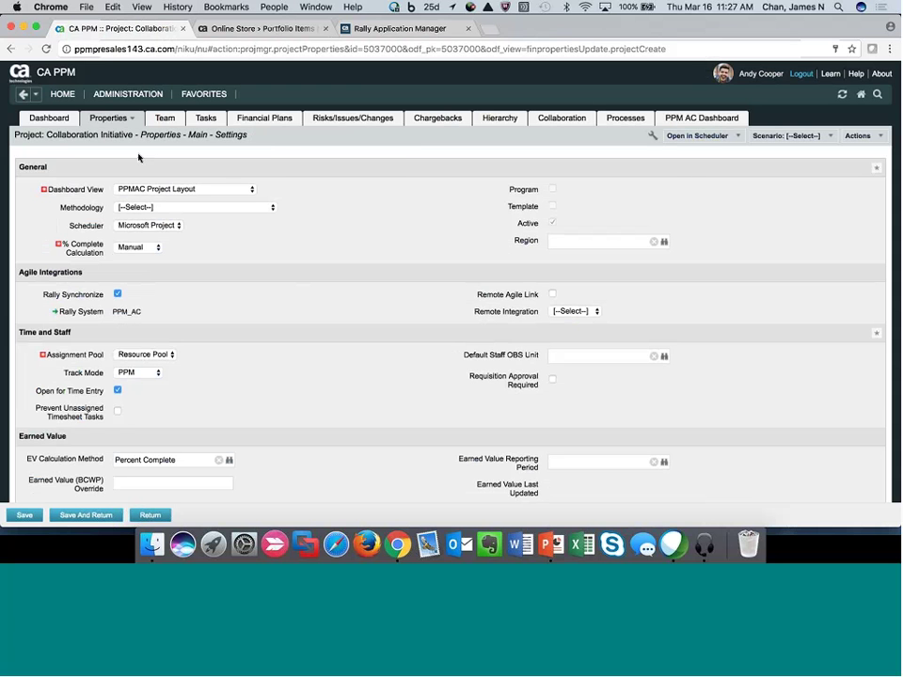
{"action": "left_click", "coordinate": [132, 118]}
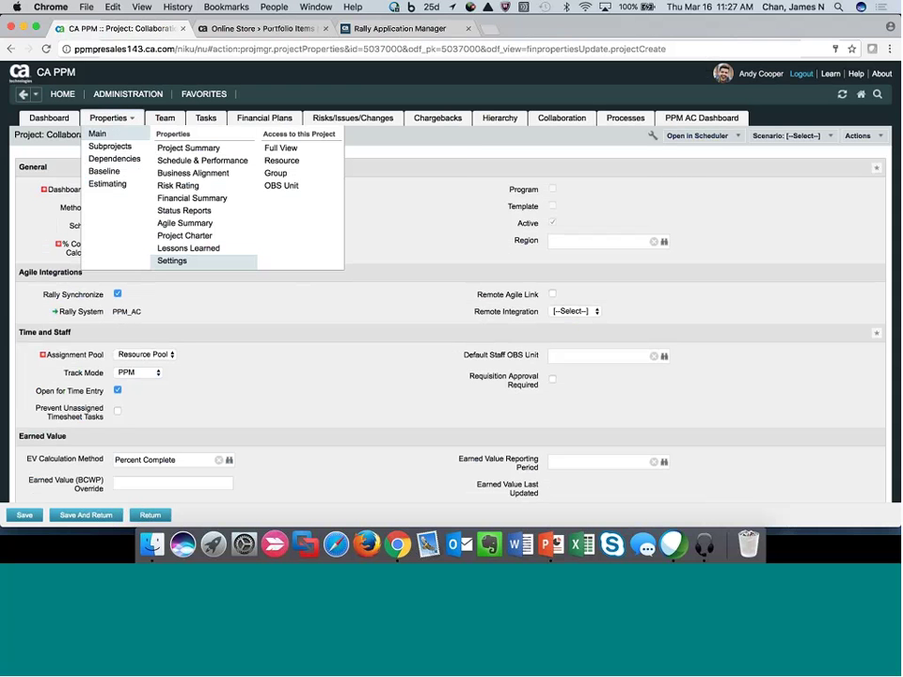
{"action": "left_click", "coordinate": [174, 223]}
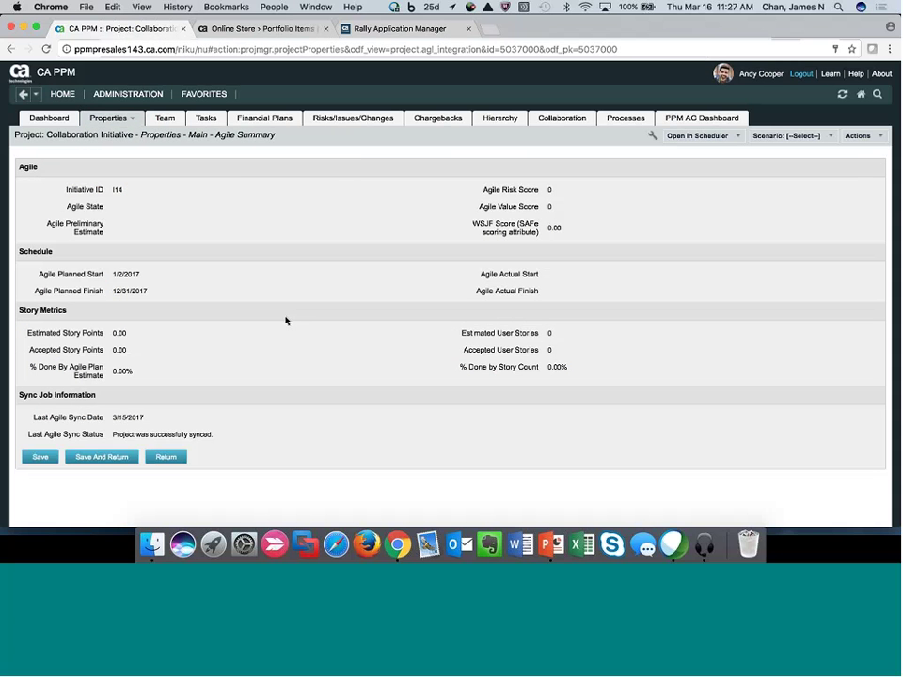
Open the Collaboration Initiative in PPM Gantt, inspect the Sync options of the Project collaboration attachments task, and close the Gantt
{"action": "left_click", "coordinate": [703, 138]}
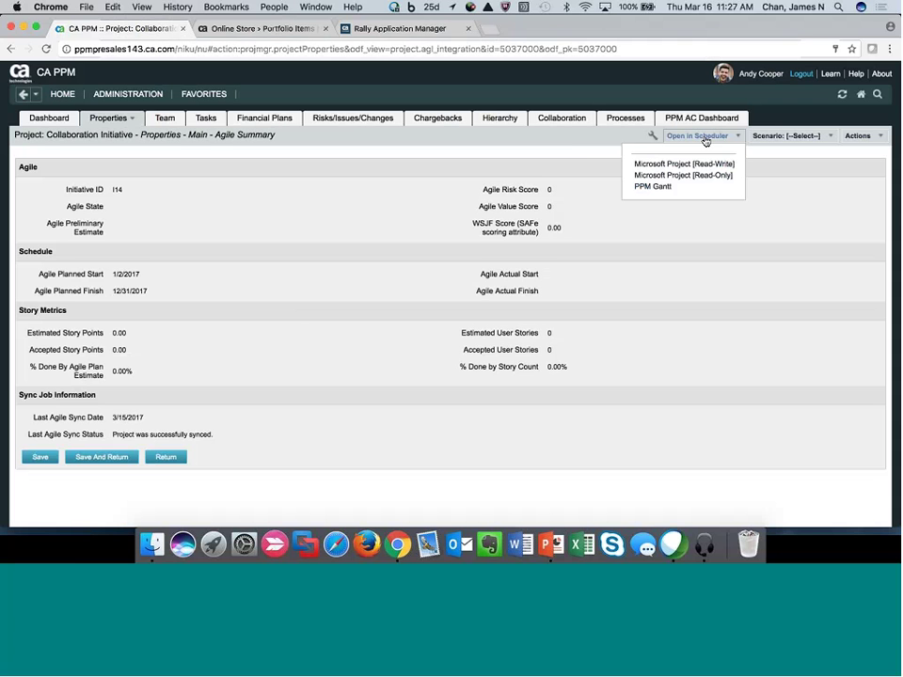
{"action": "left_click", "coordinate": [654, 188]}
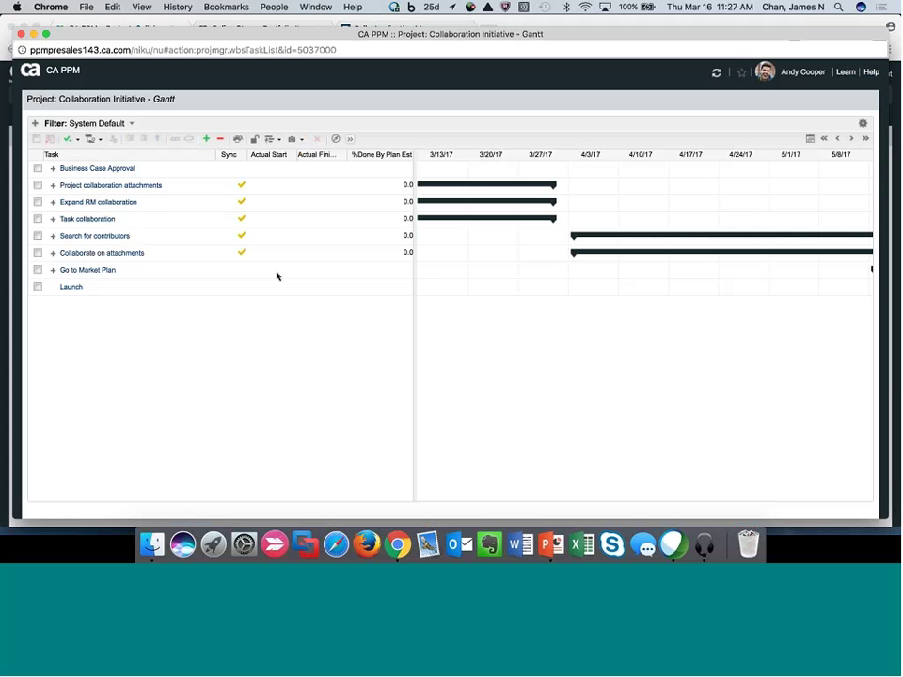
{"action": "left_click", "coordinate": [241, 188]}
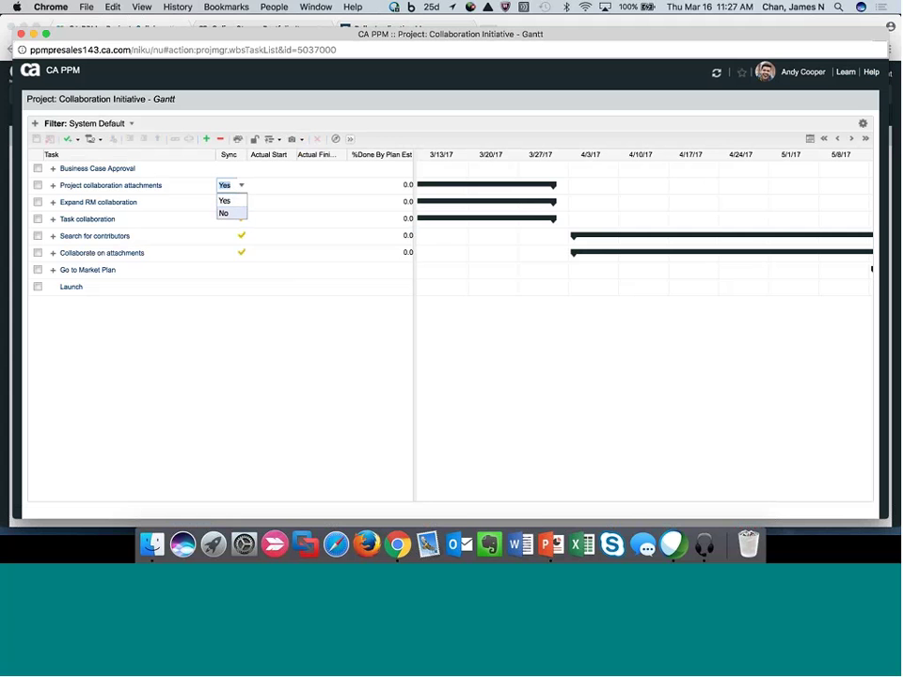
{"action": "left_click", "coordinate": [240, 189]}
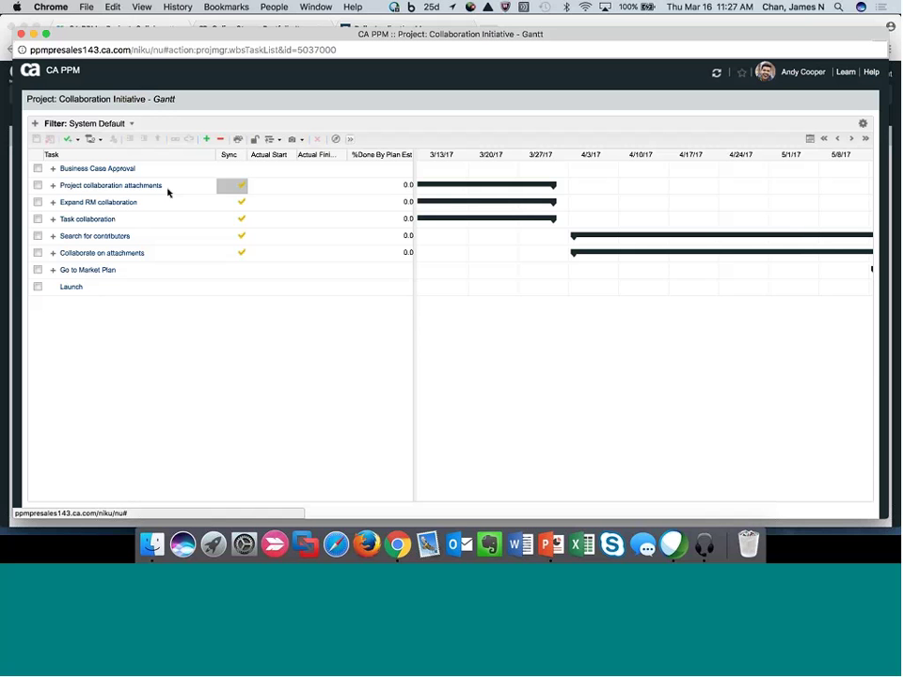
{"action": "left_click", "coordinate": [20, 35]}
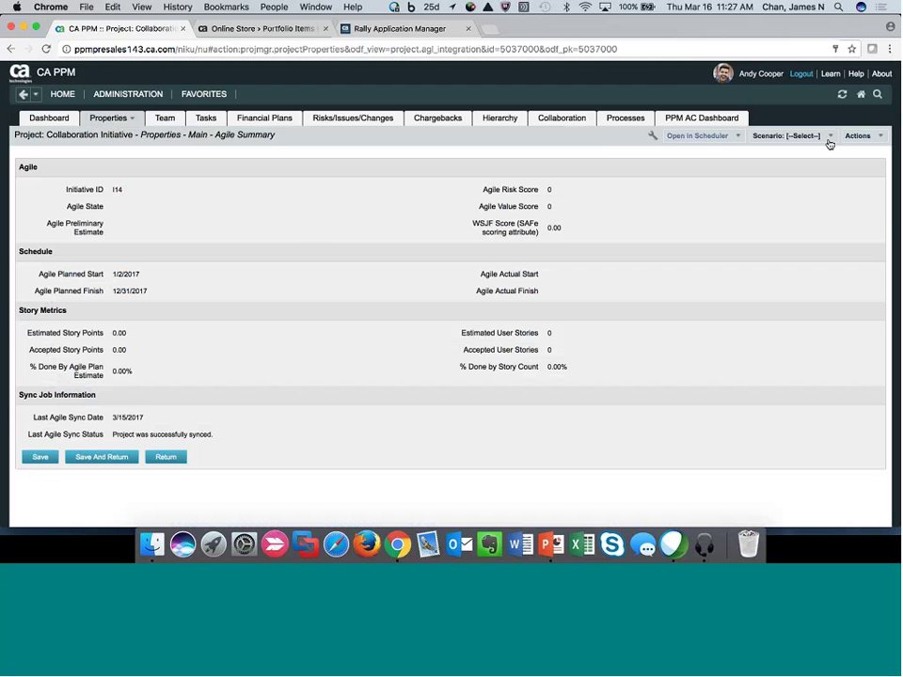
Show the Collaboration Initiative's available actions in CA PPM, and inspect its features in Agile Central's portfolio items
{"action": "left_click", "coordinate": [858, 135]}
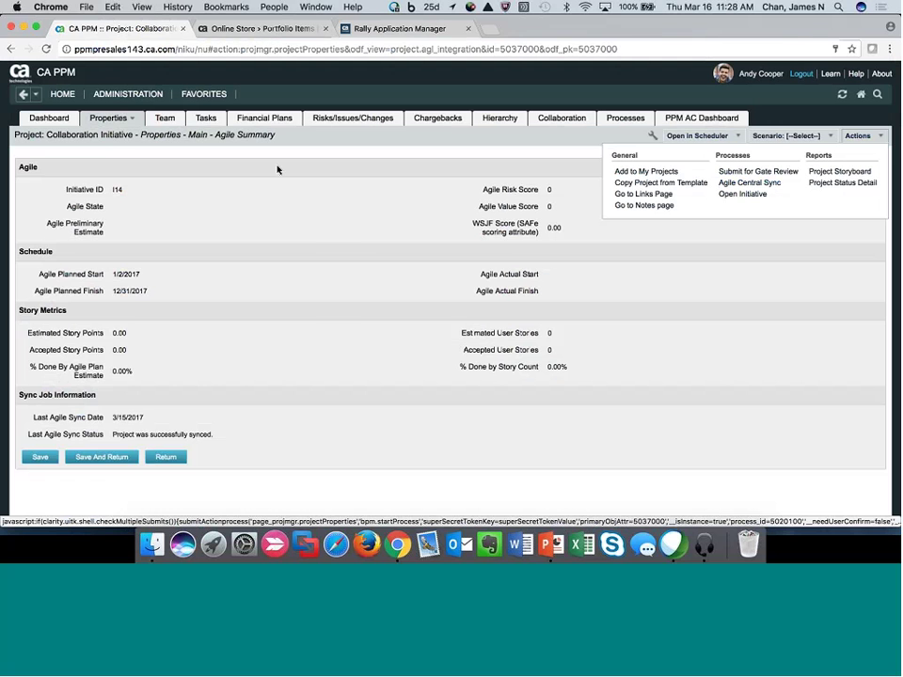
{"action": "left_click", "coordinate": [231, 28]}
{"action": "left_click", "coordinate": [70, 286]}
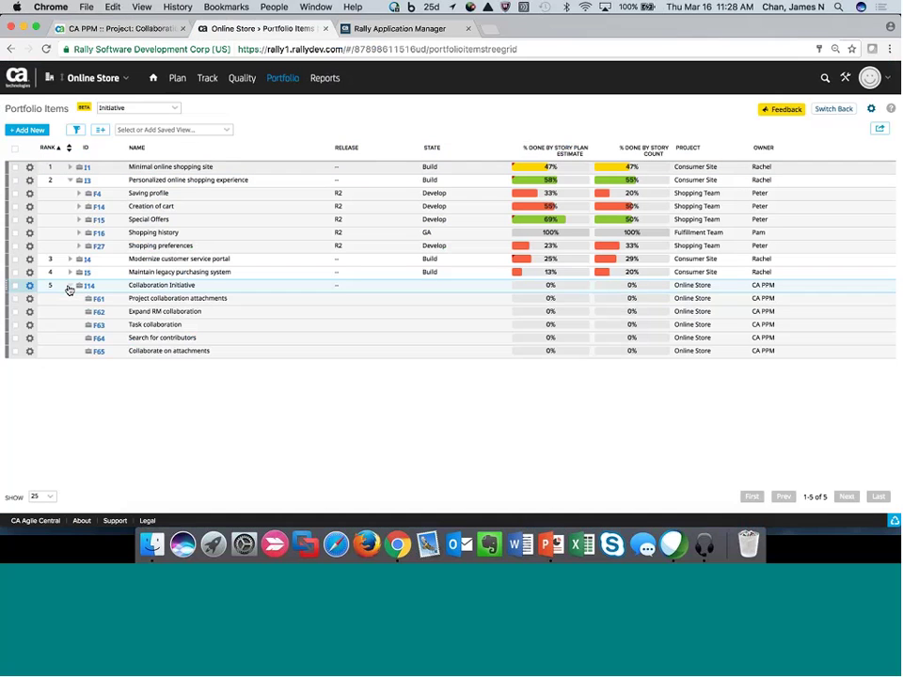
{"action": "left_click", "coordinate": [131, 311]}
{"action": "left_click", "coordinate": [138, 351]}
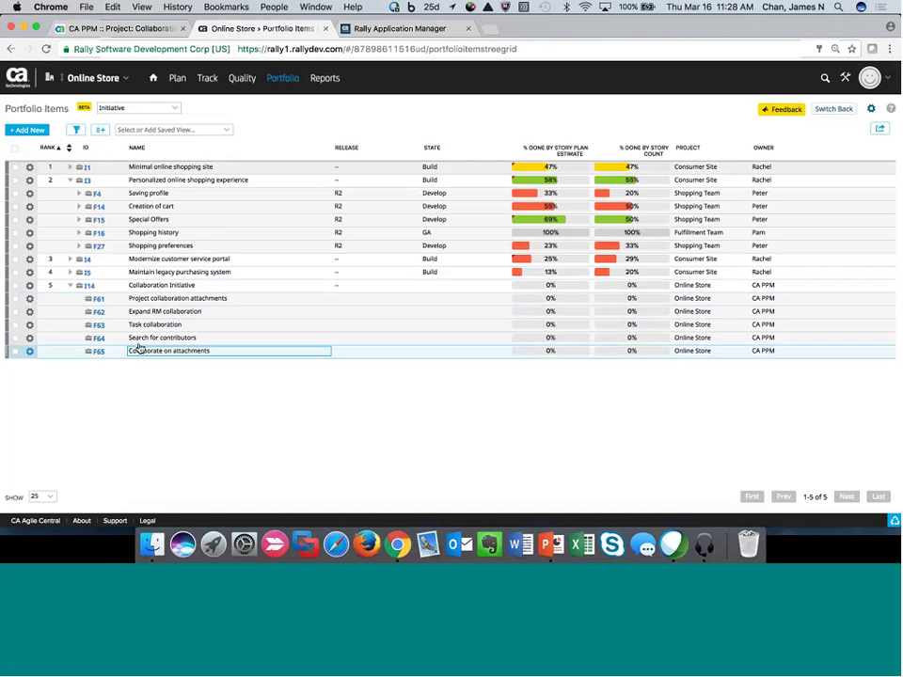
{"action": "left_click", "coordinate": [147, 340]}
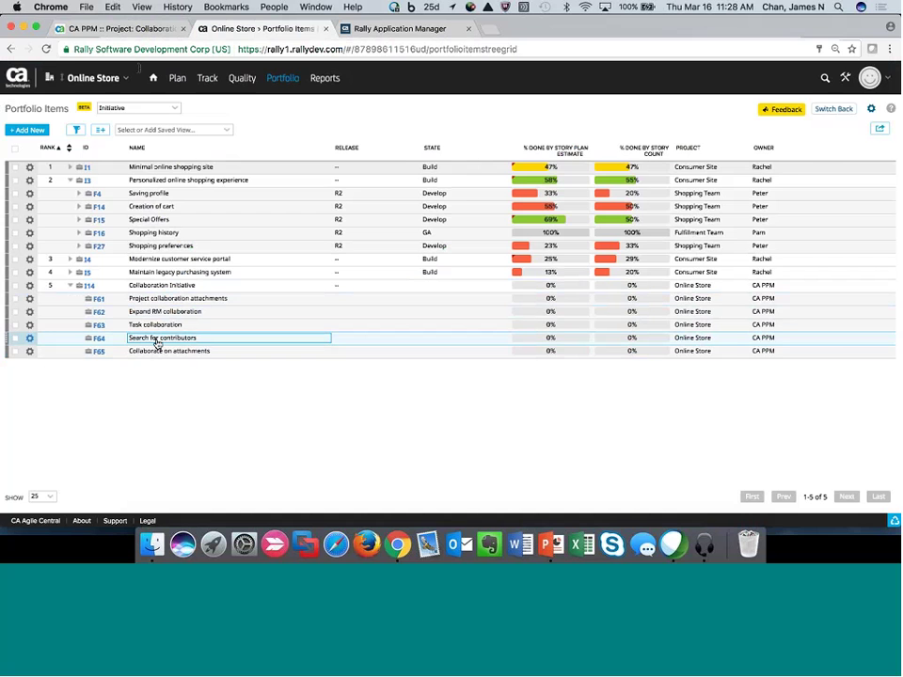
Return to the Collaboration Initiative in CA PPM, switch to the PowerPoint slides, and advance to the Time slide
{"action": "left_click", "coordinate": [148, 30]}
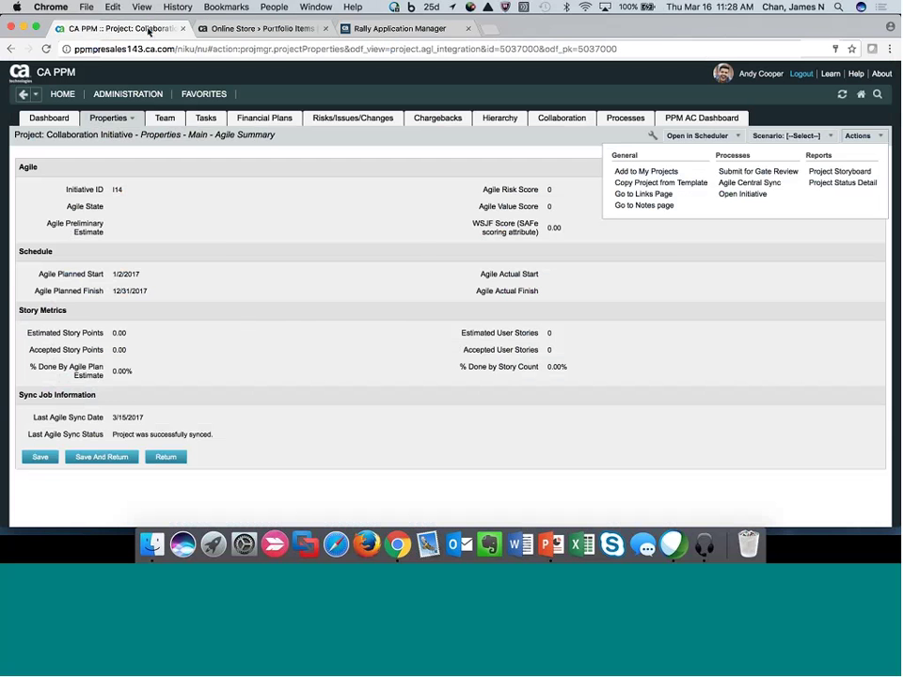
{"action": "key", "text": "super+Tab"}
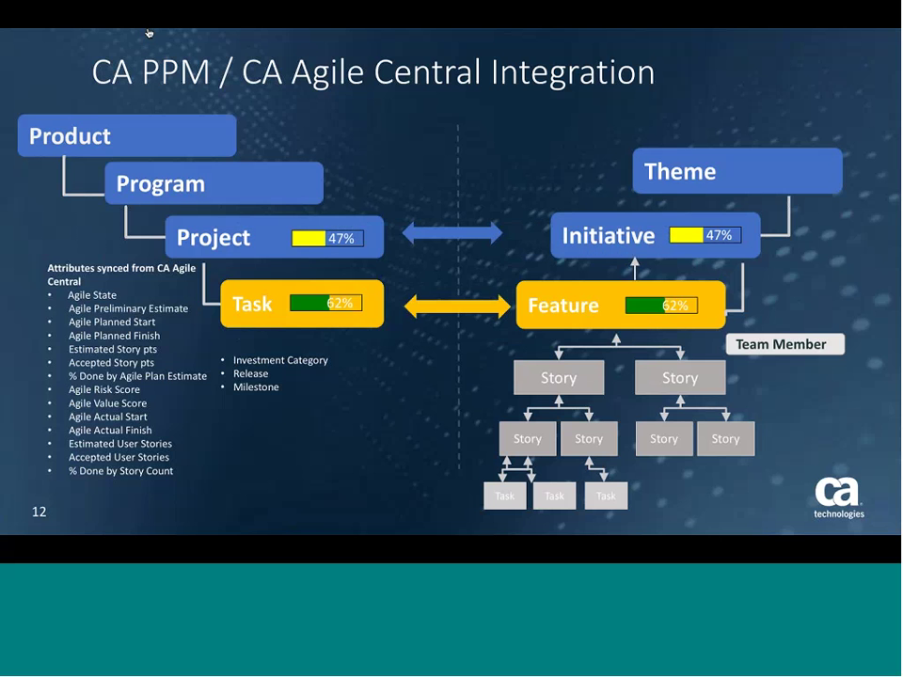
{"action": "key", "text": "Right"}
{"action": "key", "text": "Right"}
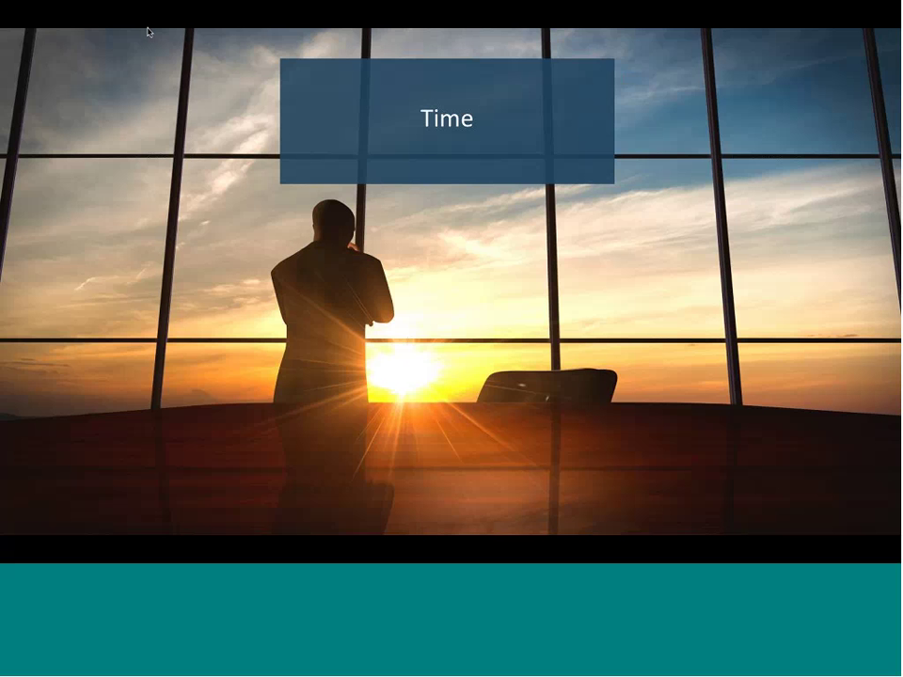
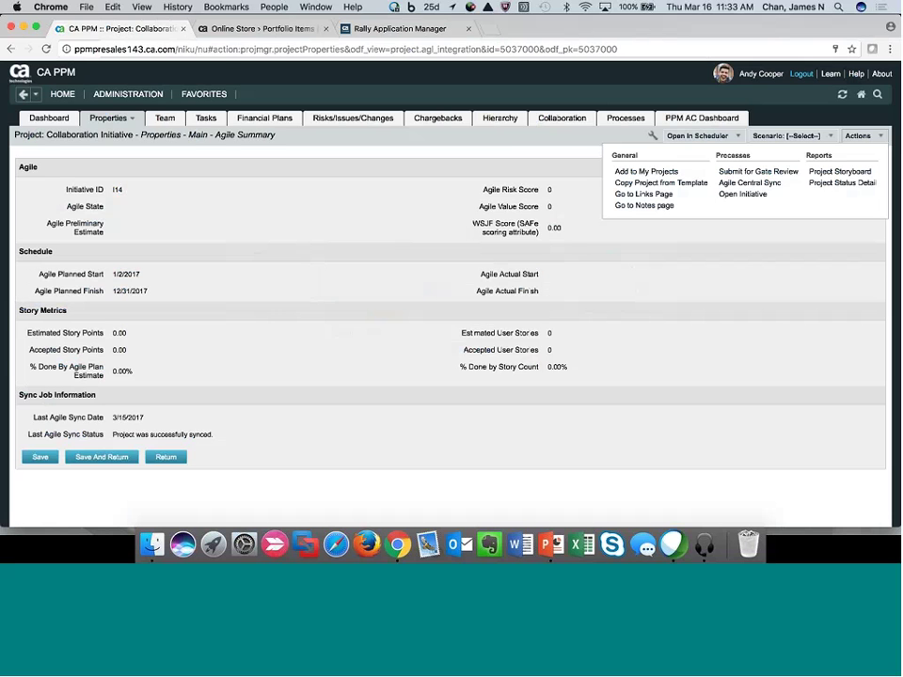
Open the PPM Timesheet page in the Online Store workspace of Agile Central
{"action": "left_click", "coordinate": [346, 30]}
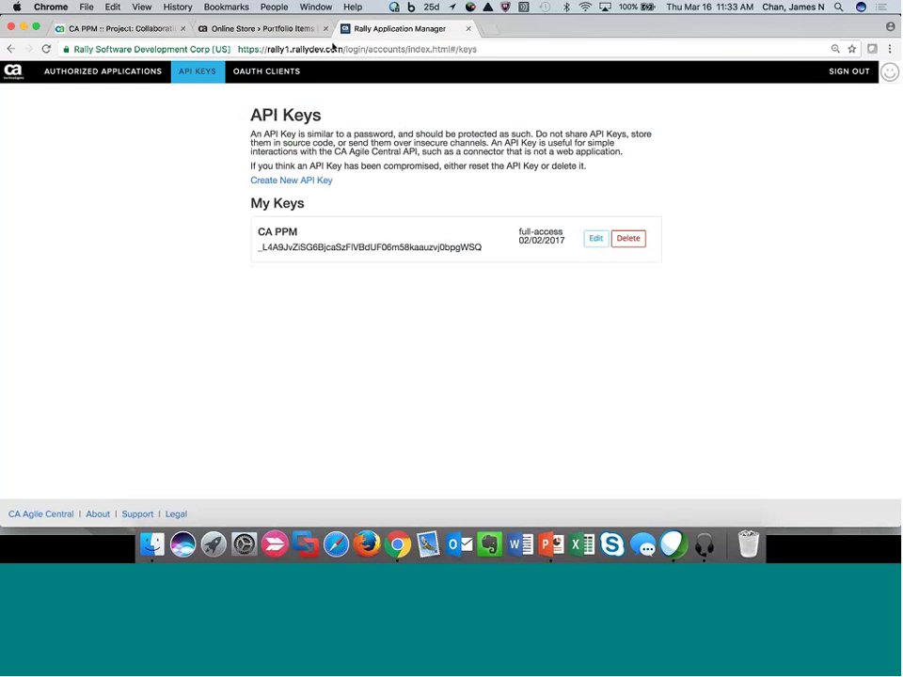
{"action": "left_click", "coordinate": [268, 29]}
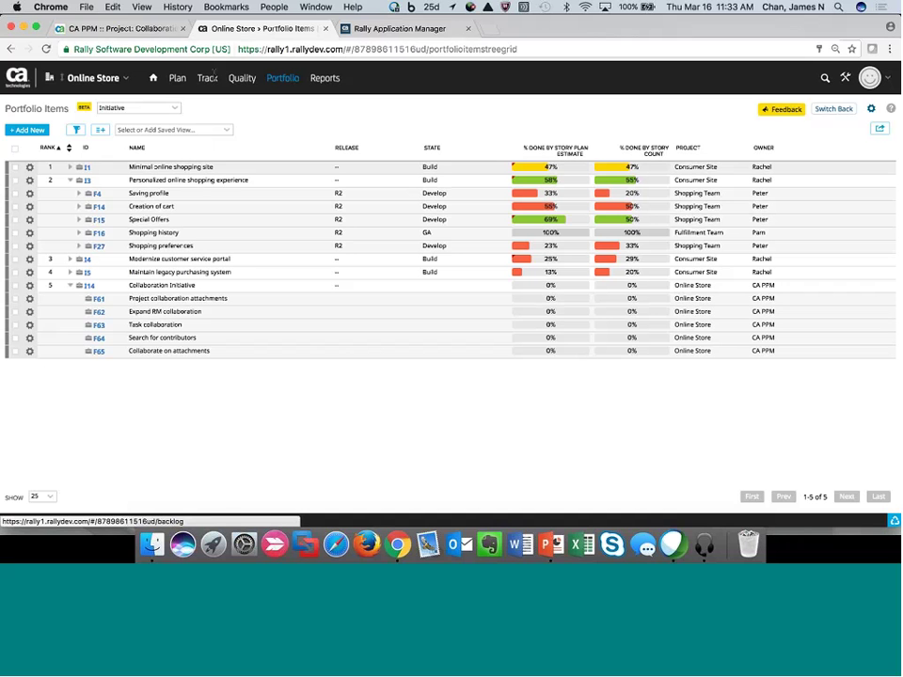
{"action": "mouse_move", "coordinate": [156, 87]}
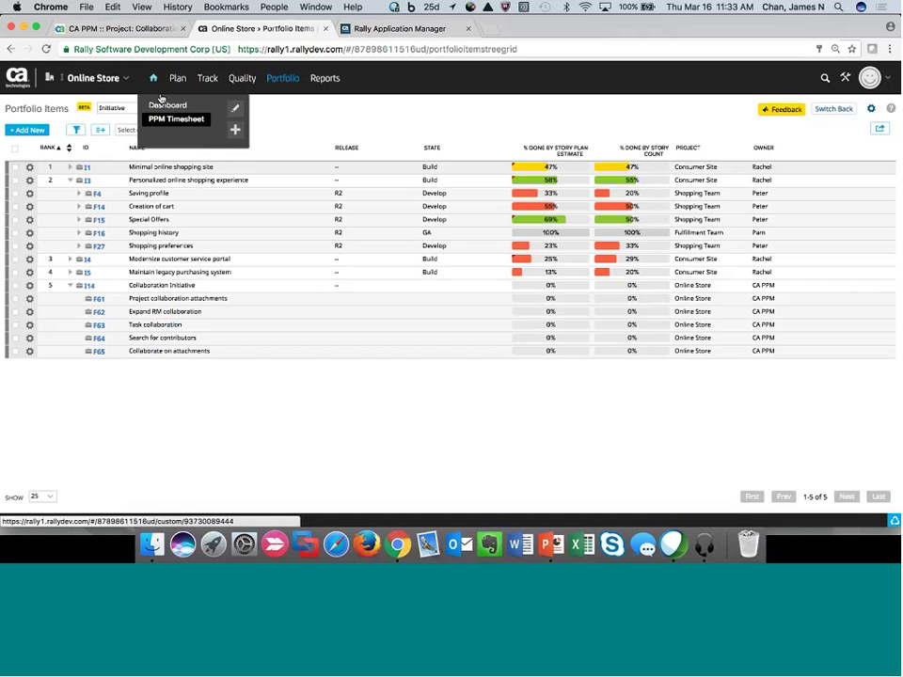
{"action": "left_click", "coordinate": [167, 109]}
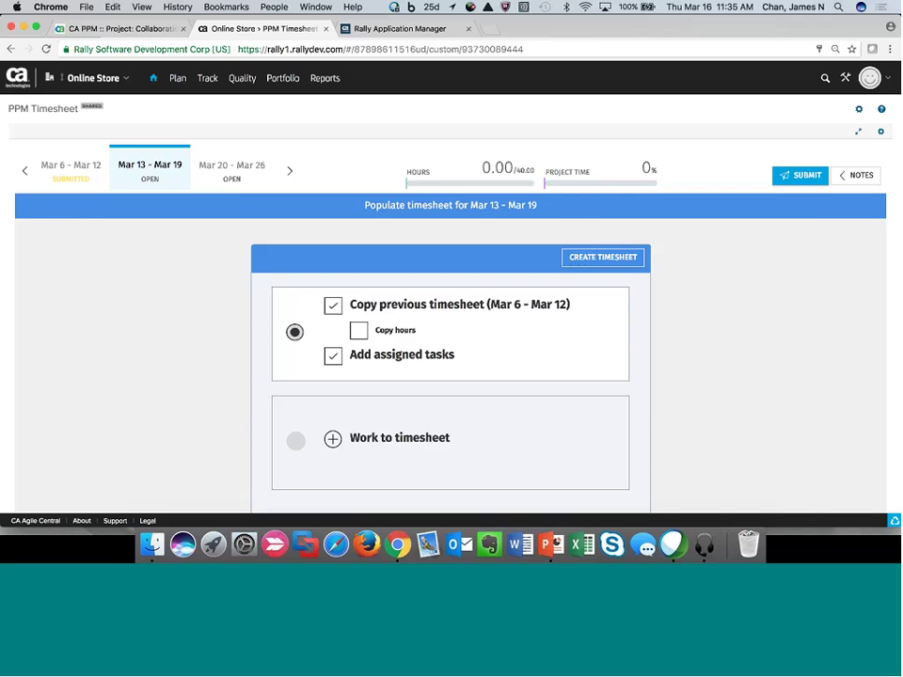
Create the Mar 13 - Mar 19 timesheet from the previous timesheet without hours plus assigned tasks, and review its work items
{"action": "left_click", "coordinate": [603, 257]}
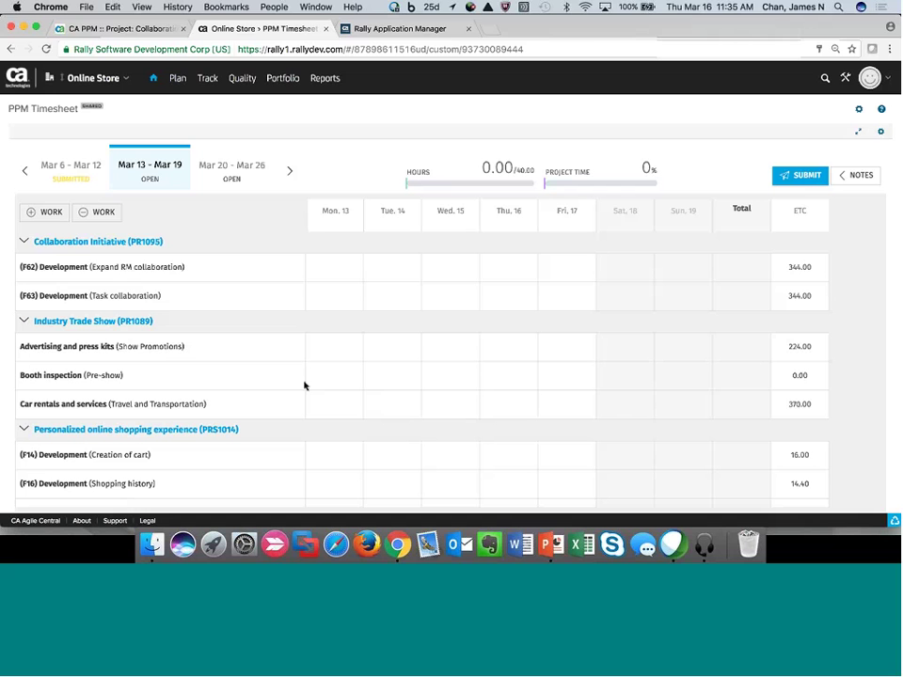
{"action": "scroll", "coordinate": [304, 385], "scroll_direction": "down", "scroll_amount": 1}
{"action": "scroll", "coordinate": [304, 384], "scroll_direction": "down", "scroll_amount": 2}
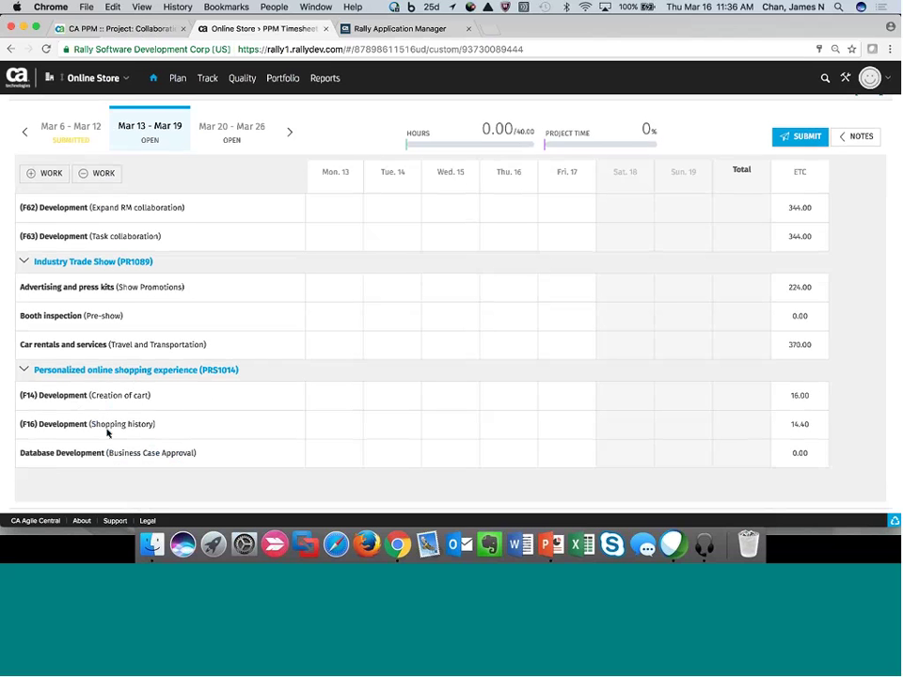
Enter 4 hours on Mon. 13 for both the Creation of cart and Shopping history development tasks in the timesheet
{"action": "left_click", "coordinate": [322, 398]}
{"action": "type", "text": "4"}
{"action": "key", "text": "Tab"}
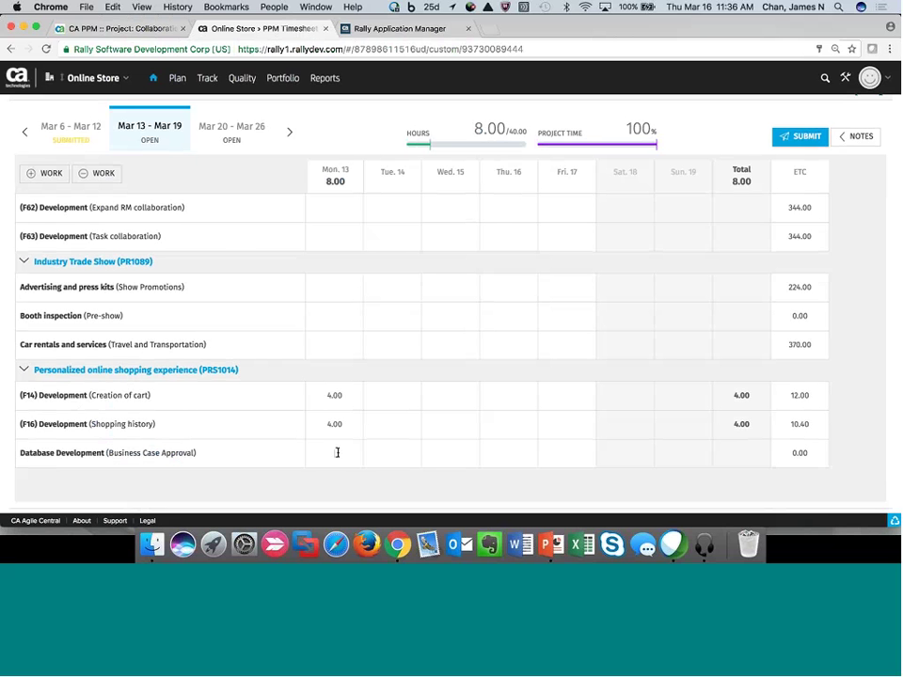
Switch to the PowerPoint slides, advance to the Dashboards and Reporting slide, and return to the timesheet in Chrome
{"action": "key", "text": "super+Tab"}
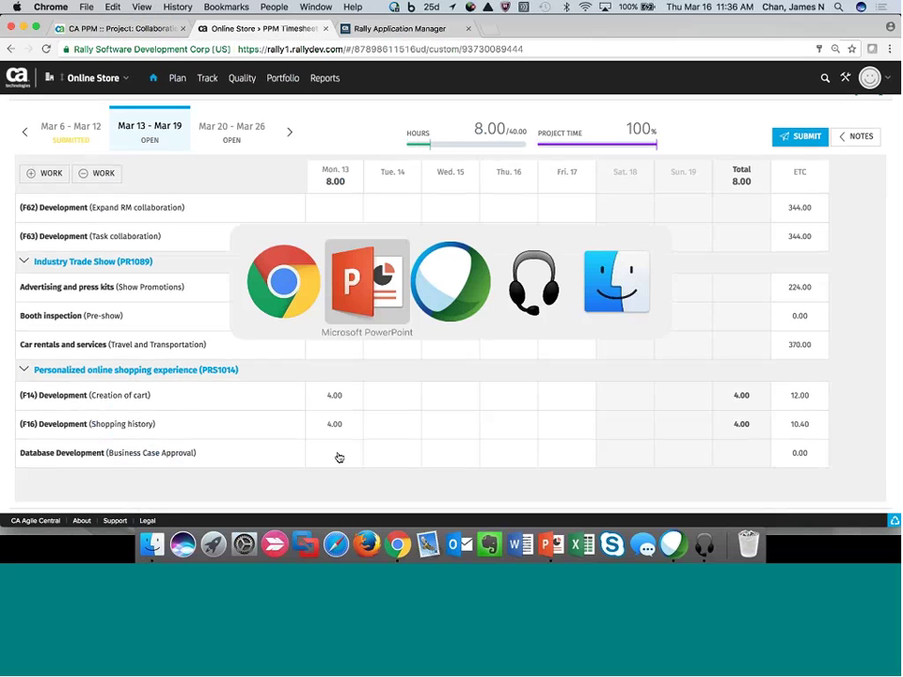
{"action": "key", "text": "Right"}
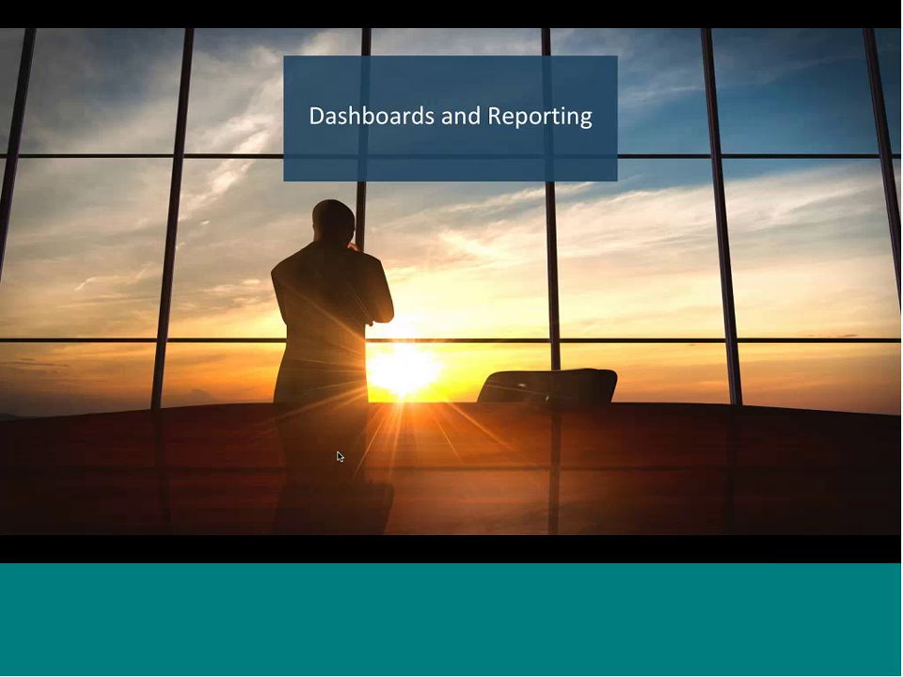
{"action": "key", "text": "super+Tab"}
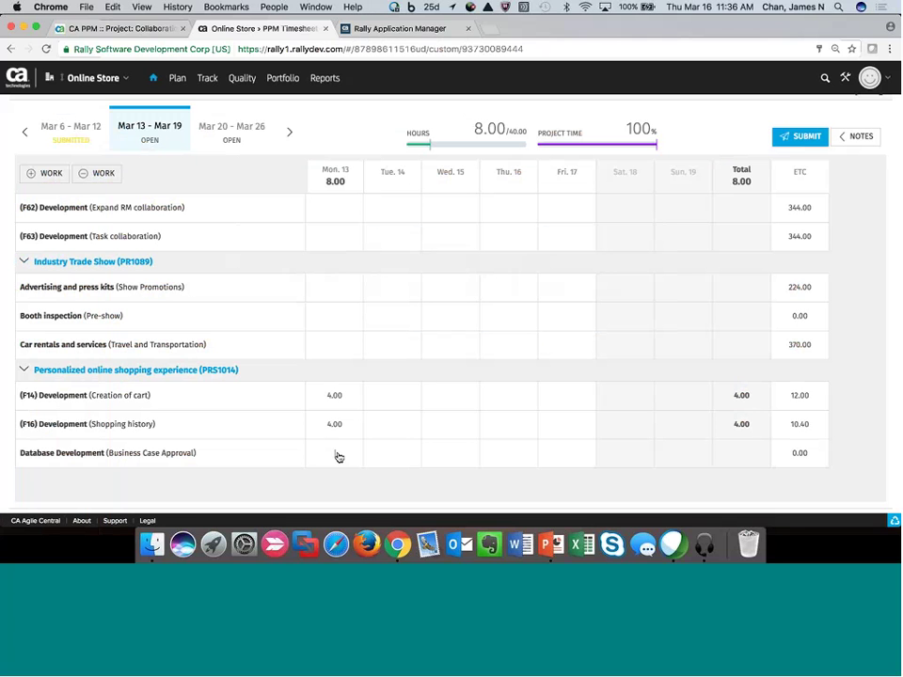
{"action": "left_click", "coordinate": [339, 457]}
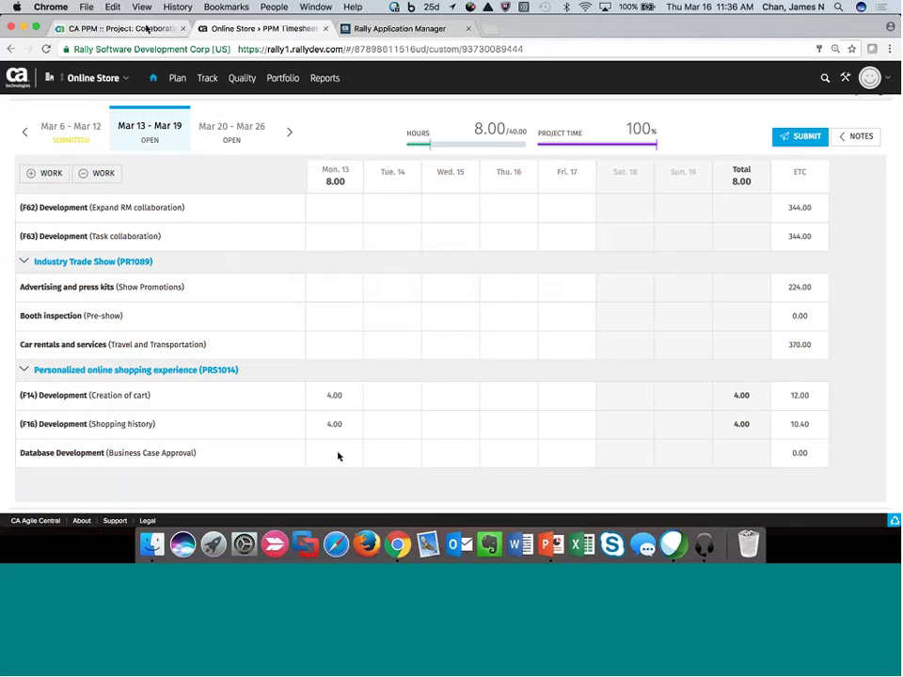
Open the PPM AC Dashboard in CA PPM and review the Personalized online shopping experience project's iteration overview, accepted features and feature status
{"action": "left_click", "coordinate": [148, 30]}
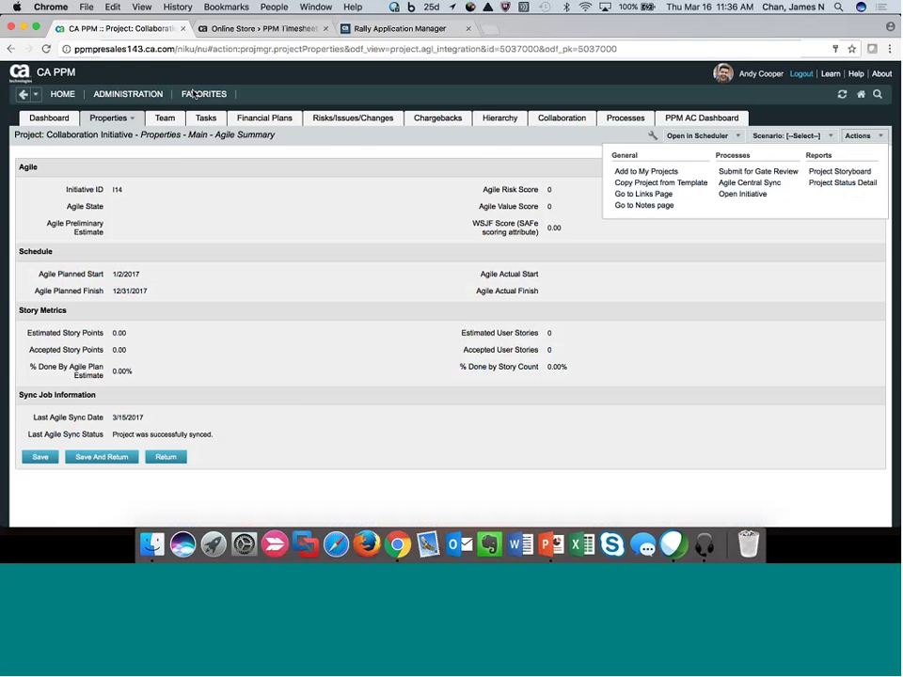
{"action": "left_click", "coordinate": [203, 94]}
{"action": "left_click", "coordinate": [367, 130]}
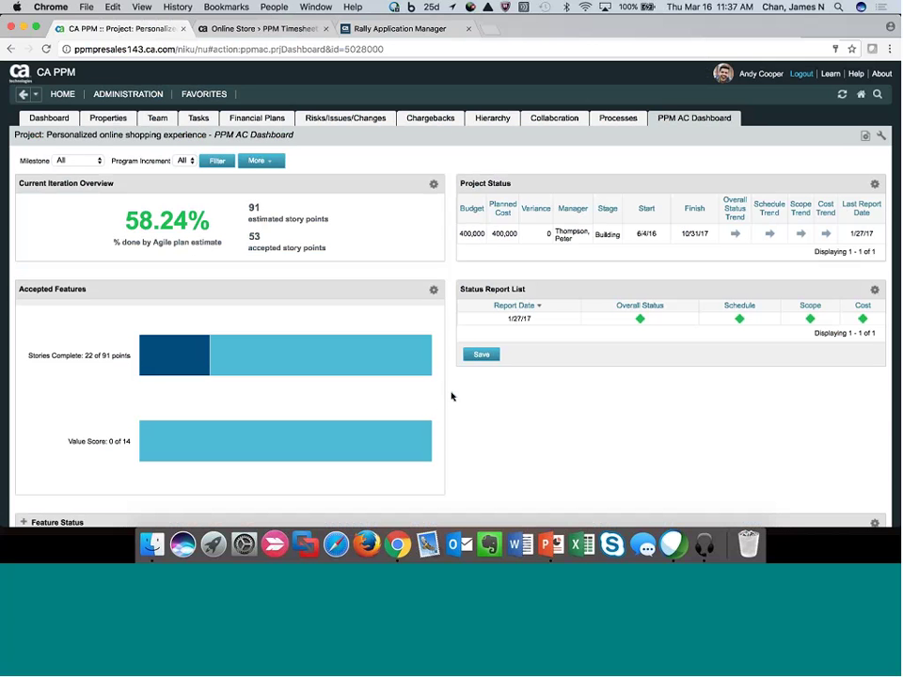
{"action": "scroll", "coordinate": [357, 408], "scroll_direction": "down", "scroll_amount": 1}
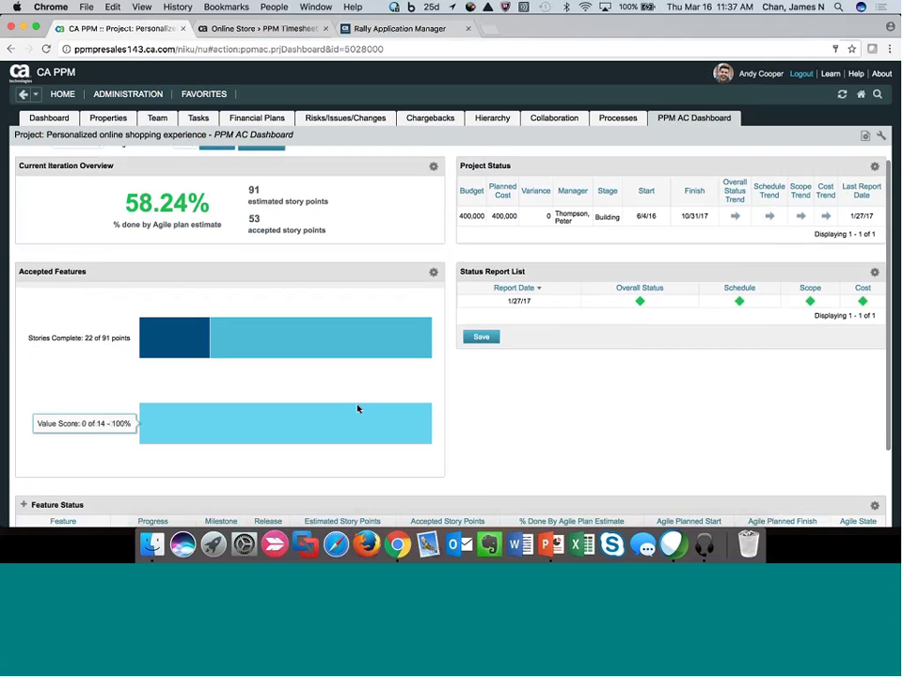
{"action": "scroll", "coordinate": [358, 409], "scroll_direction": "down", "scroll_amount": 5}
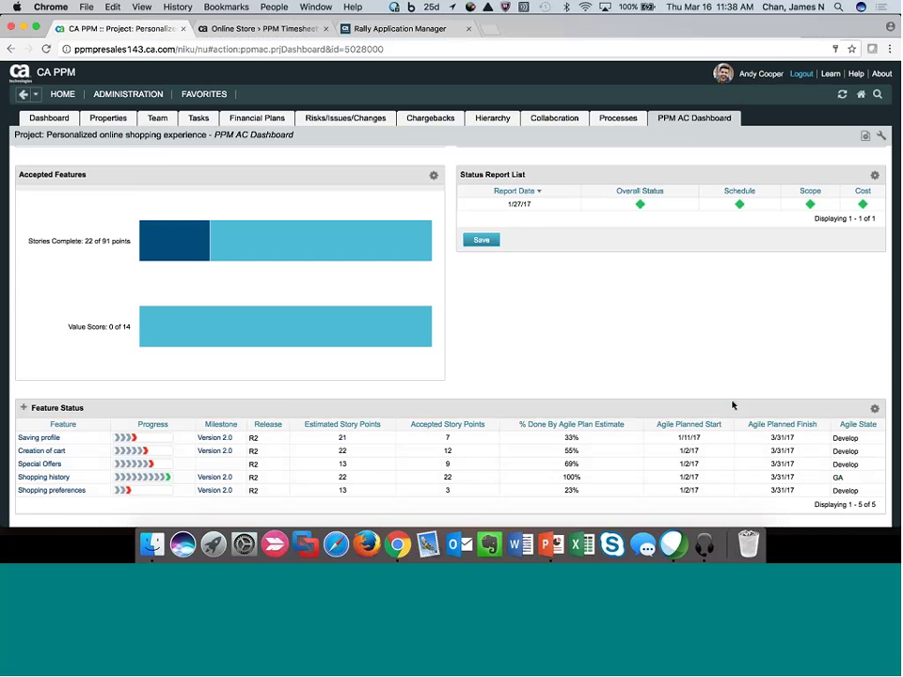
{"action": "scroll", "coordinate": [733, 406], "scroll_direction": "up", "scroll_amount": 2}
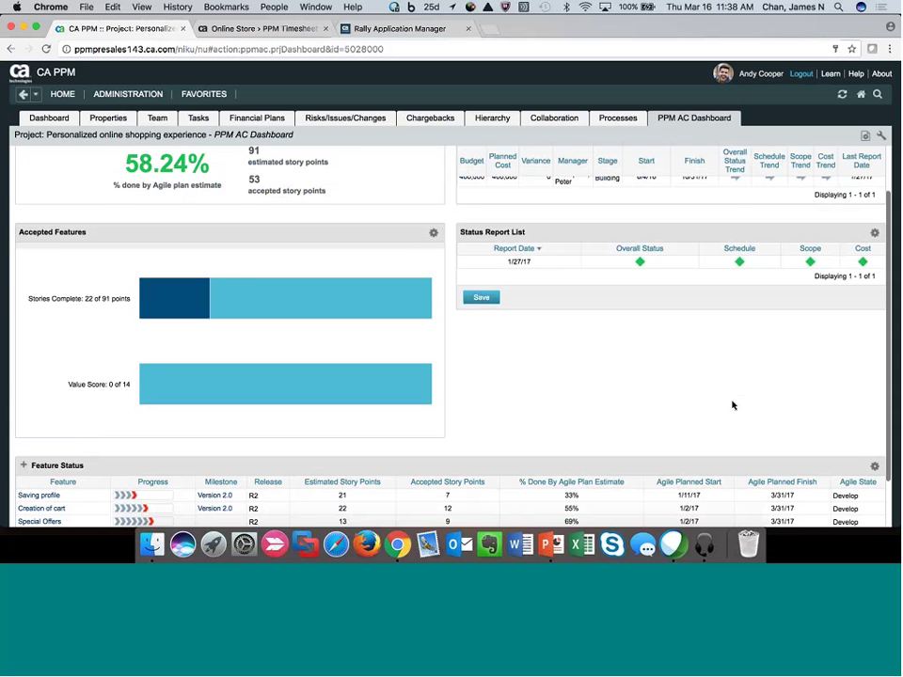
{"action": "scroll", "coordinate": [733, 405], "scroll_direction": "up", "scroll_amount": 1}
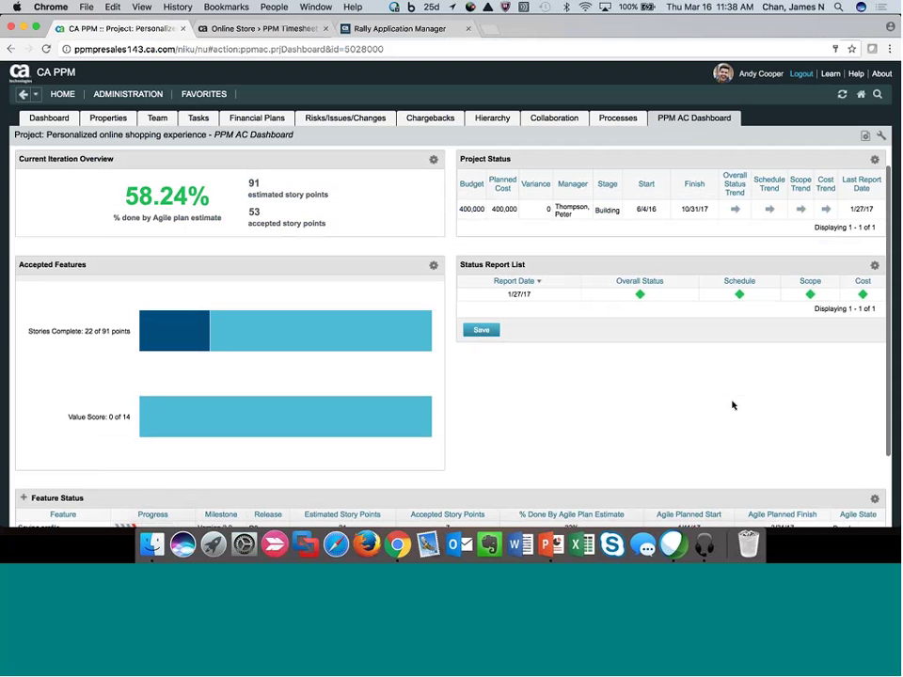
{"action": "scroll", "coordinate": [733, 406], "scroll_direction": "up", "scroll_amount": 1}
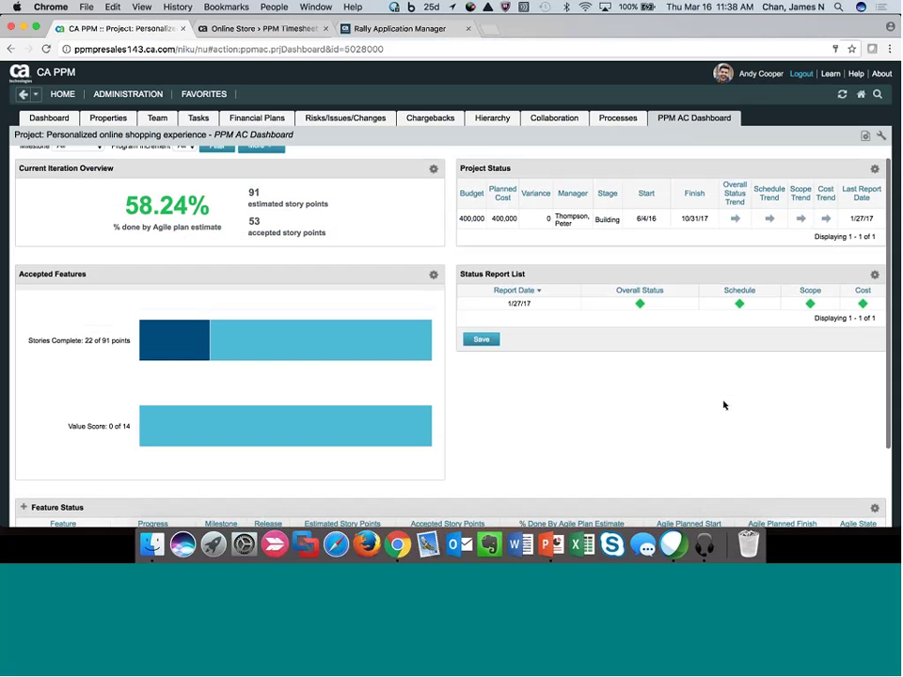
Open the Product Roadmap and expand Online Store and its Personalized online shopping experience project to show the features
{"action": "left_click", "coordinate": [203, 94]}
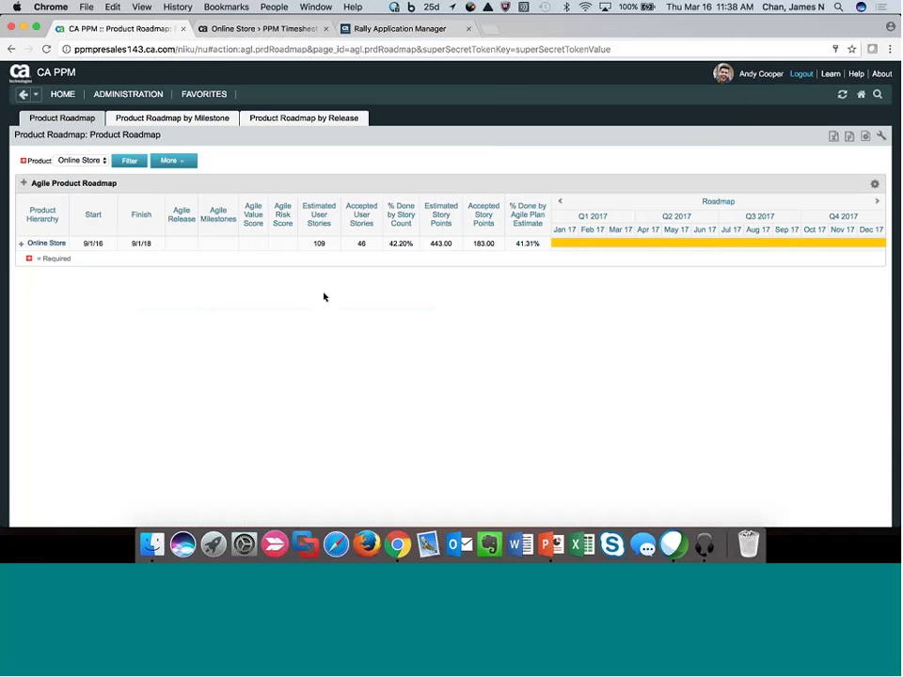
{"action": "left_click", "coordinate": [22, 246]}
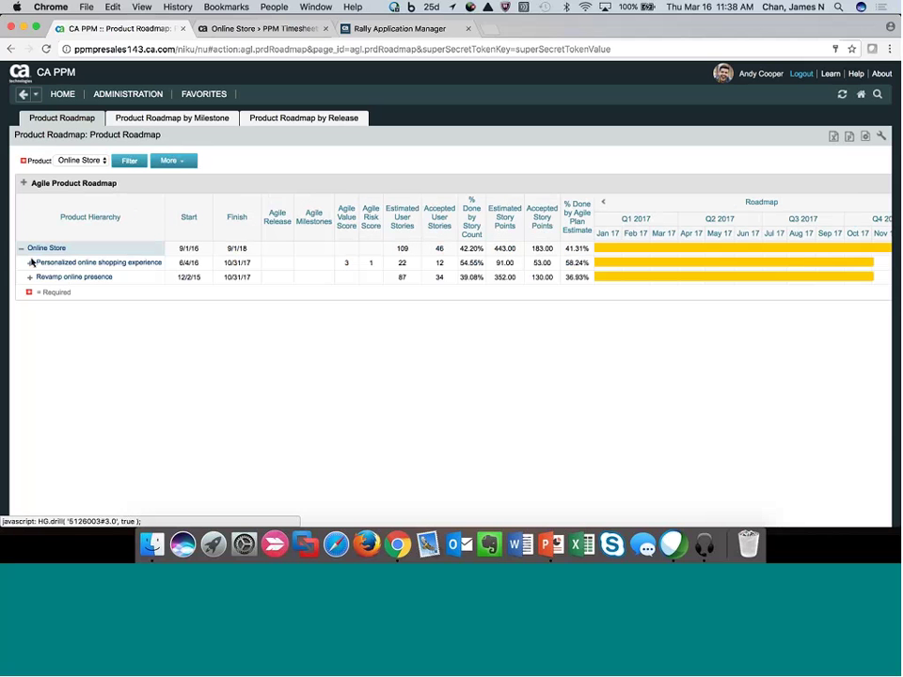
{"action": "left_click", "coordinate": [30, 264]}
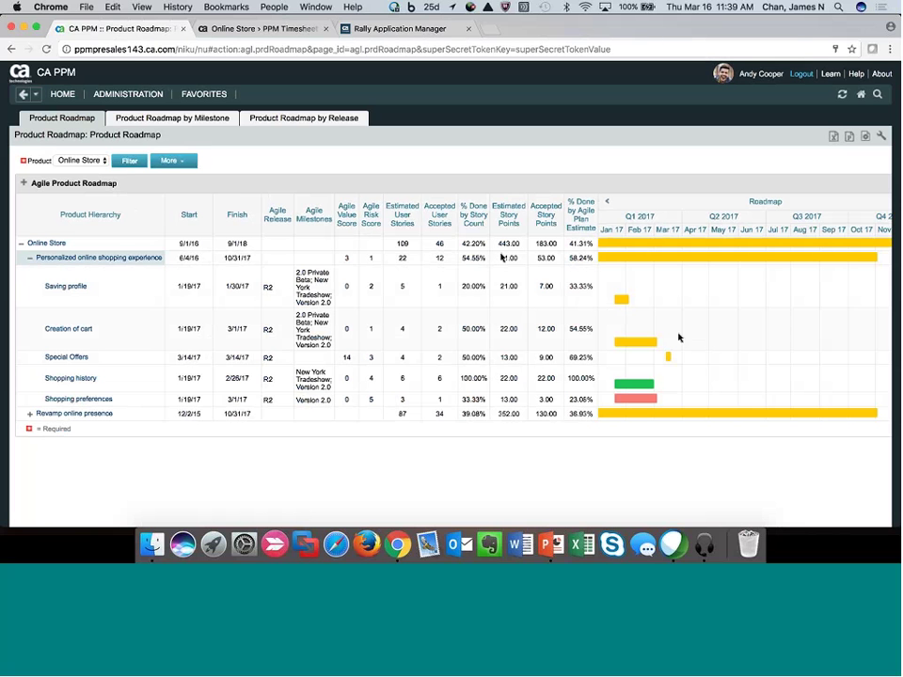
Open the Enterprise Roadmap report and set its saved options to None to display the roadmap grouped by product
{"action": "left_click", "coordinate": [218, 96]}
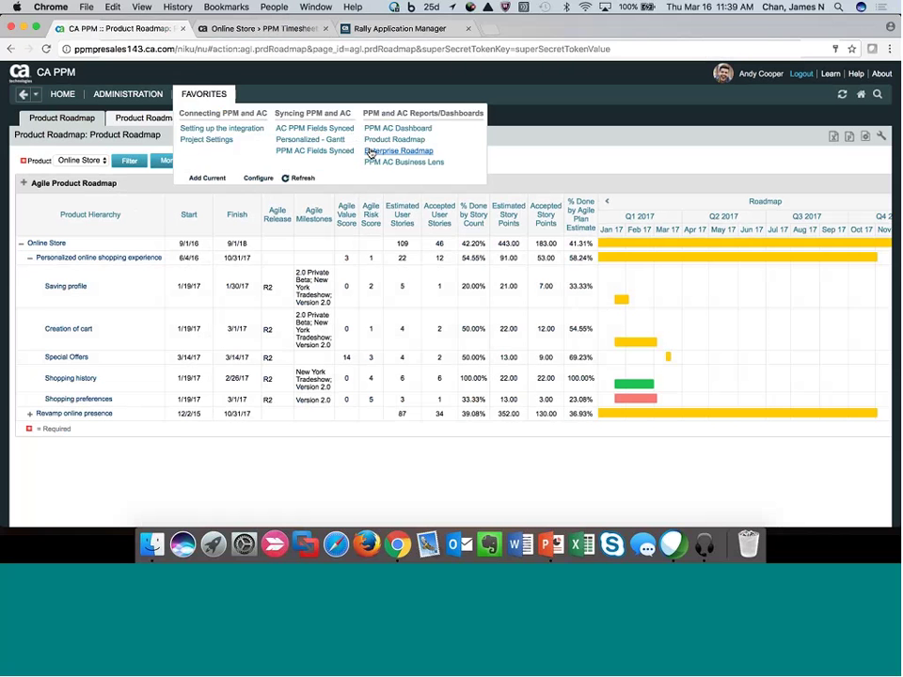
{"action": "left_click", "coordinate": [369, 152]}
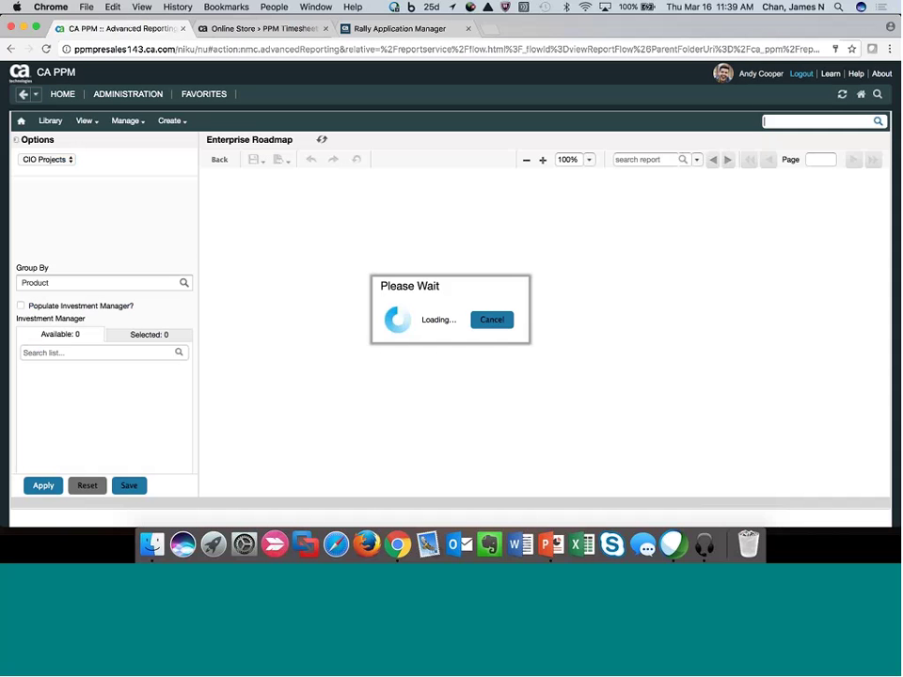
{"action": "left_click", "coordinate": [54, 162]}
{"action": "left_click", "coordinate": [55, 160]}
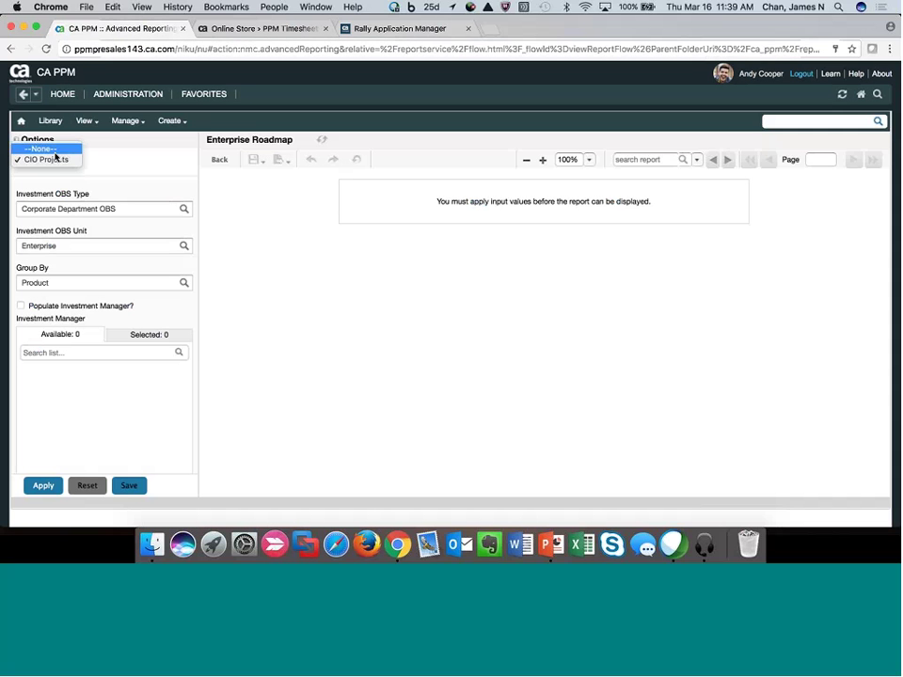
{"action": "left_click", "coordinate": [42, 148]}
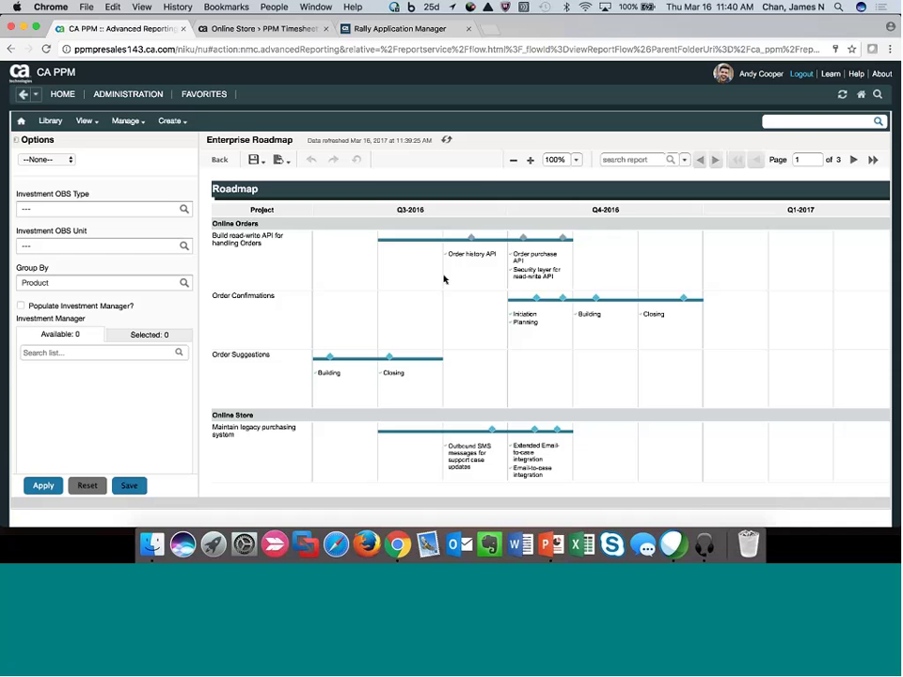
{"action": "left_click", "coordinate": [281, 159]}
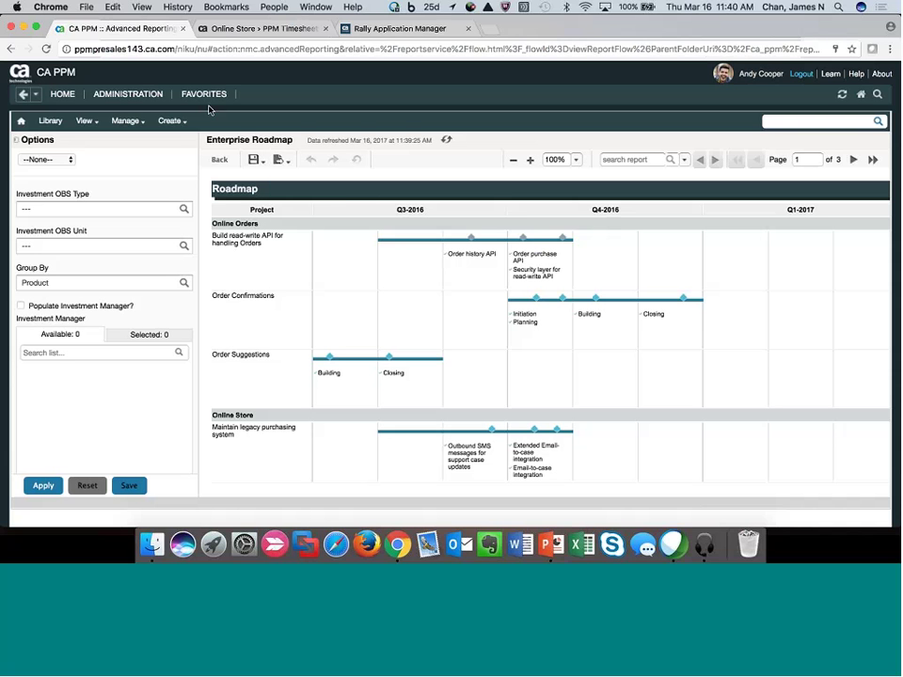
Open the PPM AC Business Lens and review team utilization, financials, schedule and feature completion for Minimal Online Shopping Site
{"action": "left_click", "coordinate": [203, 94]}
{"action": "left_click", "coordinate": [375, 165]}
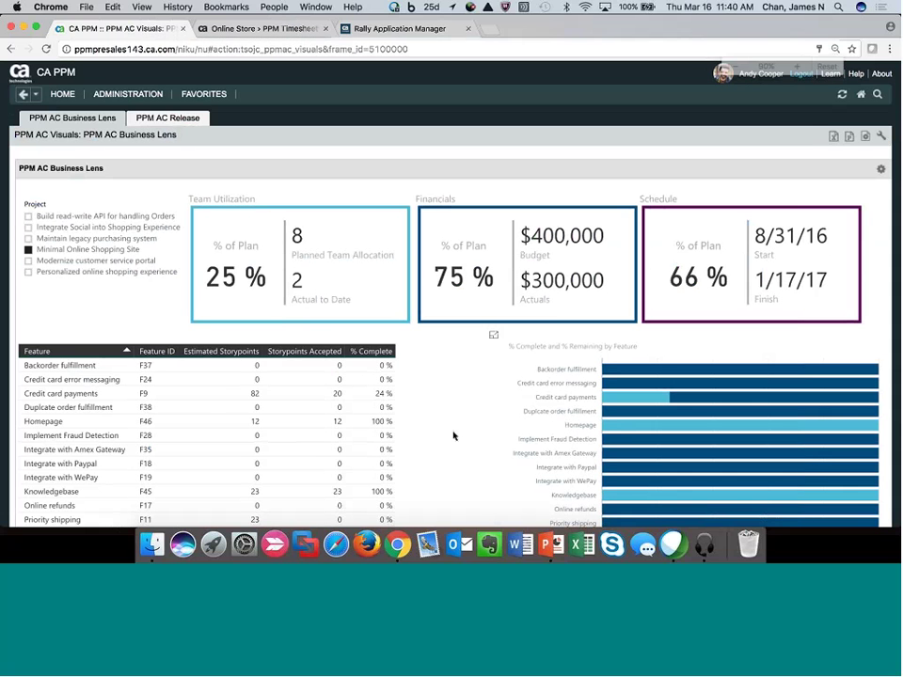
{"action": "key", "text": "super+minus"}
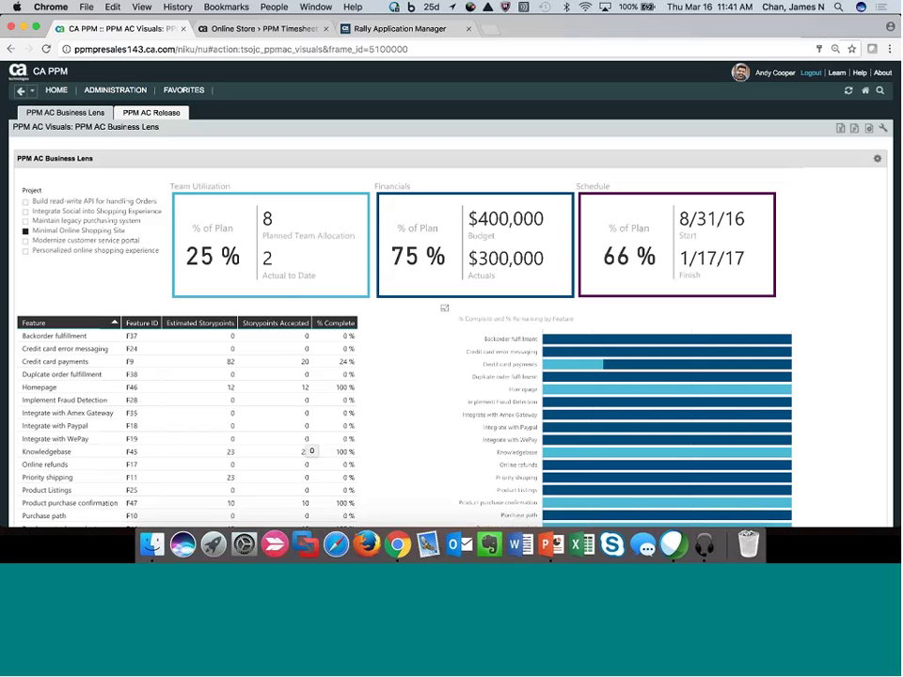
Open the PPM AC Release Dashboard and review the Fall release's utilization, financials and feature list
{"action": "left_click", "coordinate": [158, 113]}
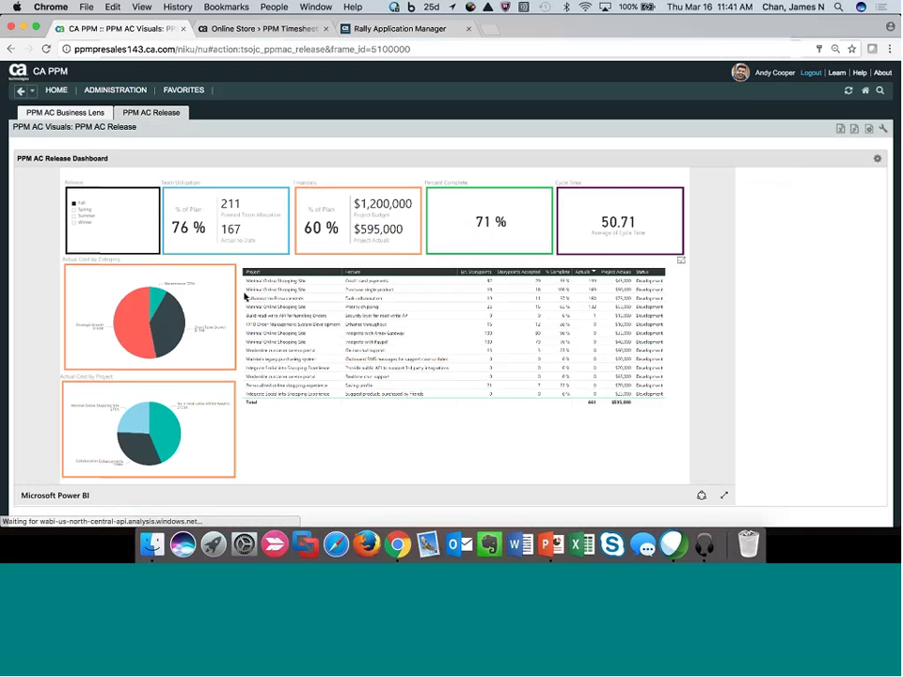
{"action": "key", "text": "super+r"}
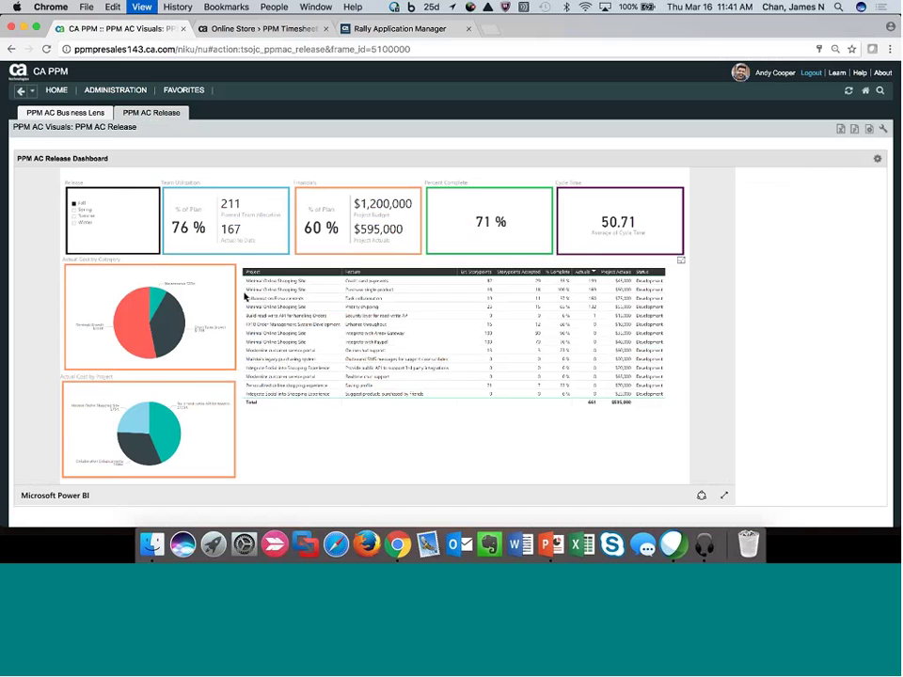
{"action": "key", "text": "super+equal"}
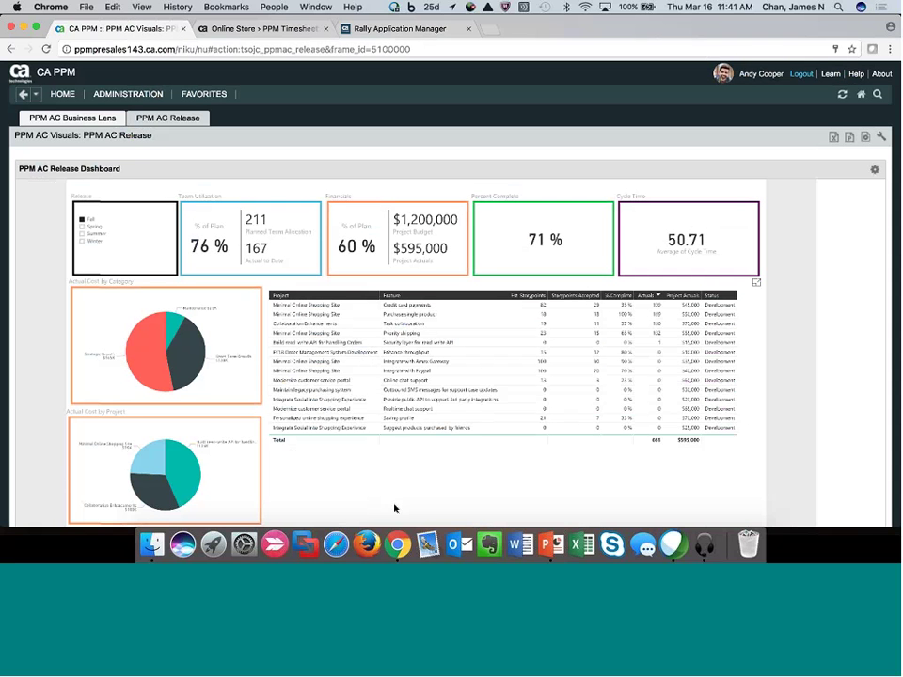
Filter the PPM AC Release Dashboard to the Summer release and inspect the Actual Cost by Category slices
{"action": "left_click", "coordinate": [81, 237]}
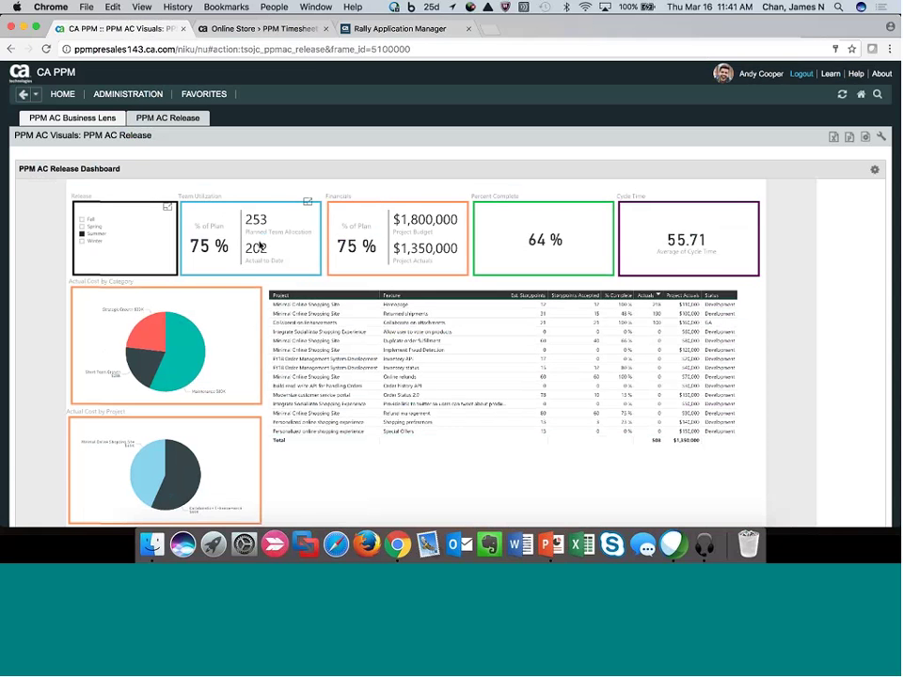
{"action": "mouse_move", "coordinate": [259, 246]}
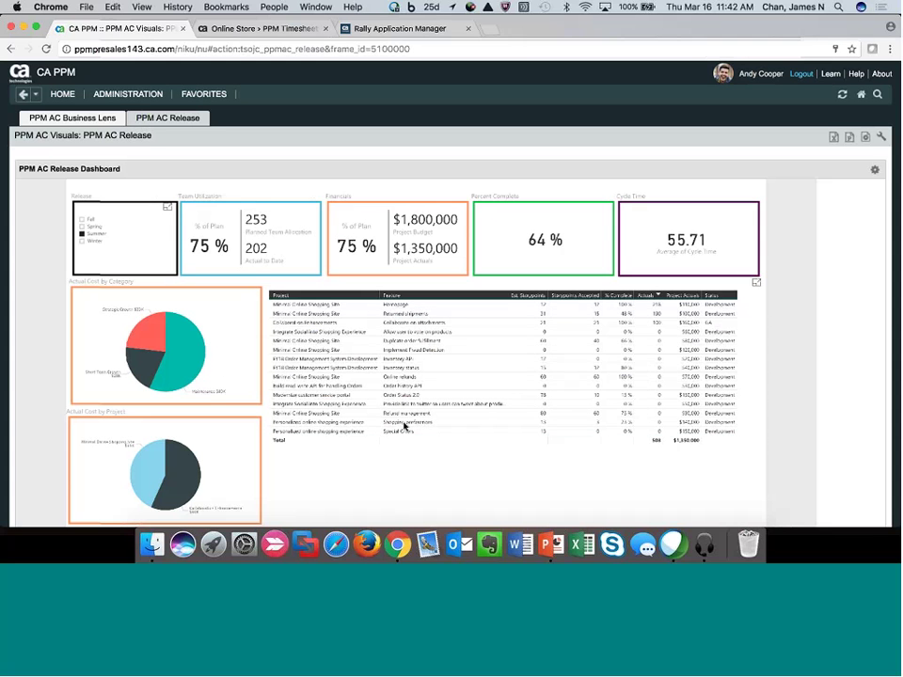
{"action": "mouse_move", "coordinate": [186, 376]}
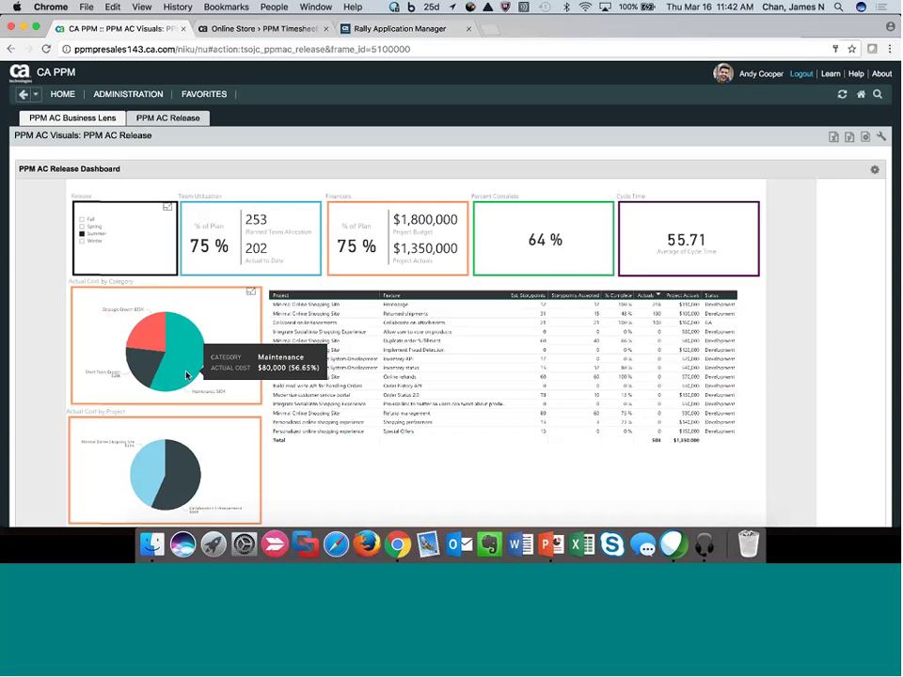
{"action": "mouse_move", "coordinate": [148, 343]}
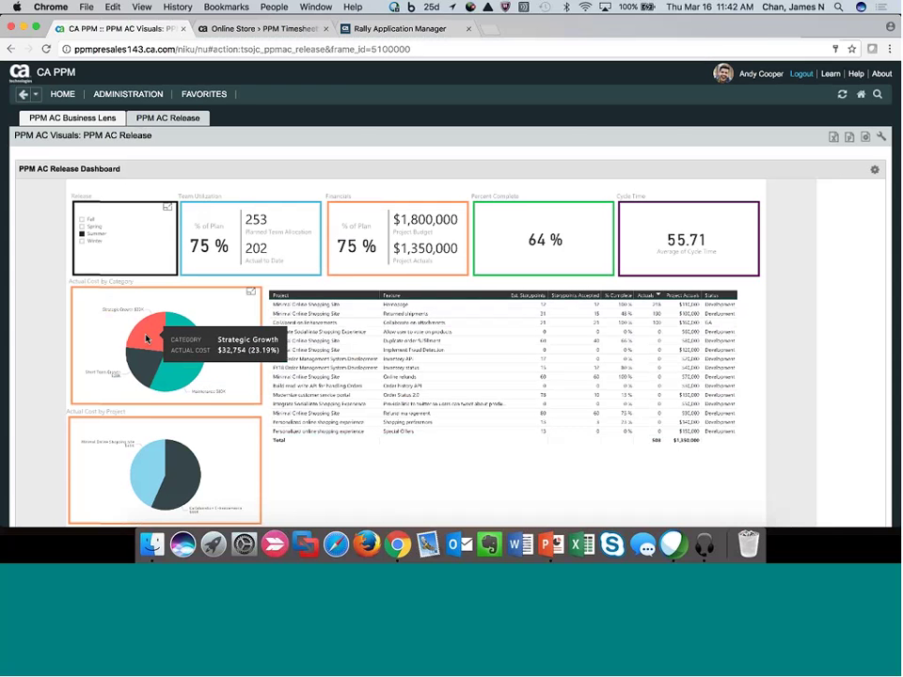
{"action": "mouse_move", "coordinate": [137, 369]}
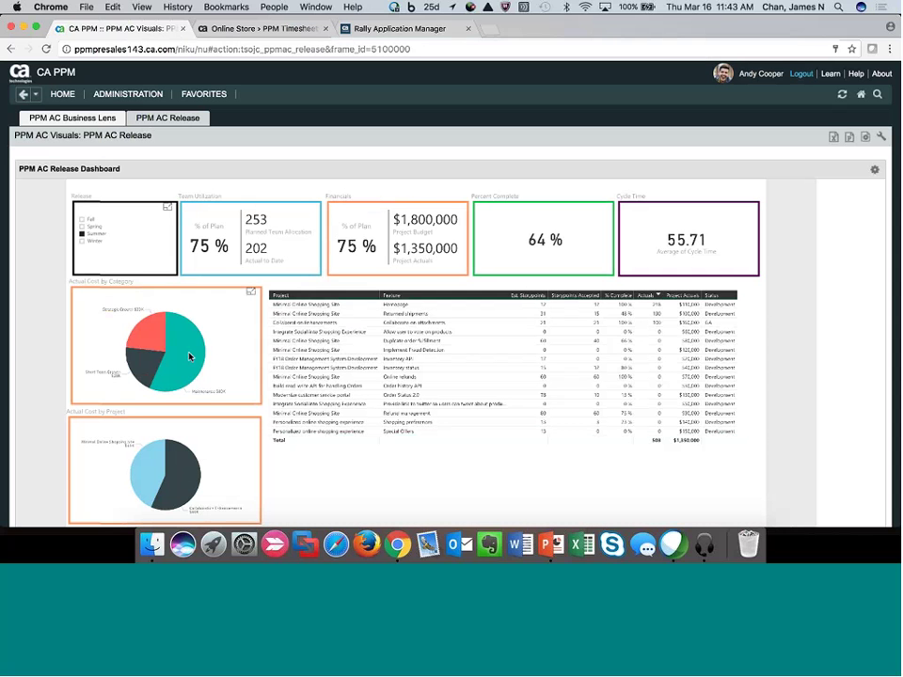
{"action": "mouse_move", "coordinate": [191, 356]}
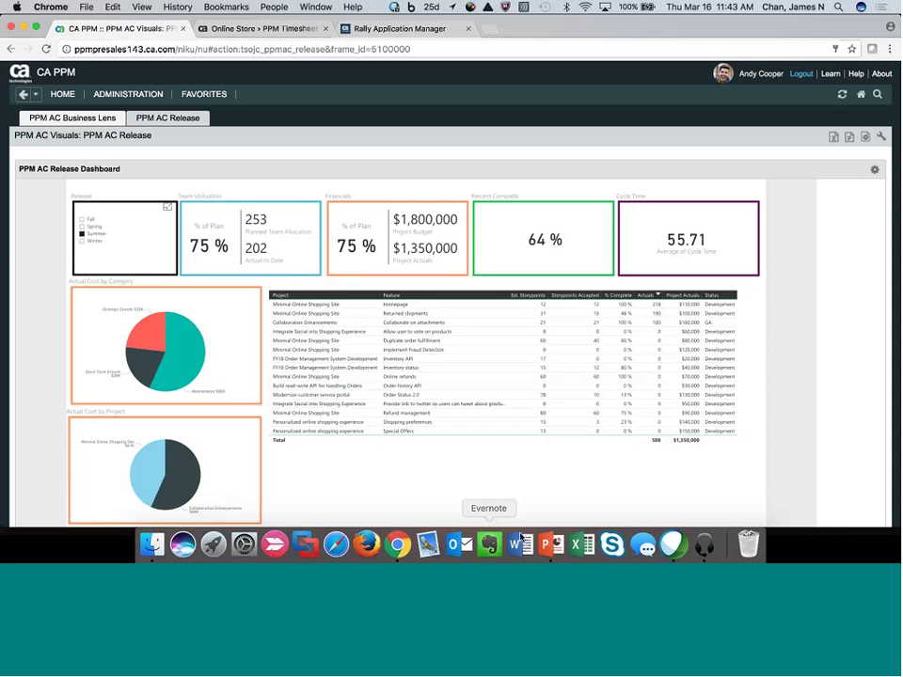
Switch back to the PowerPoint slide show
{"action": "left_click", "coordinate": [549, 542]}
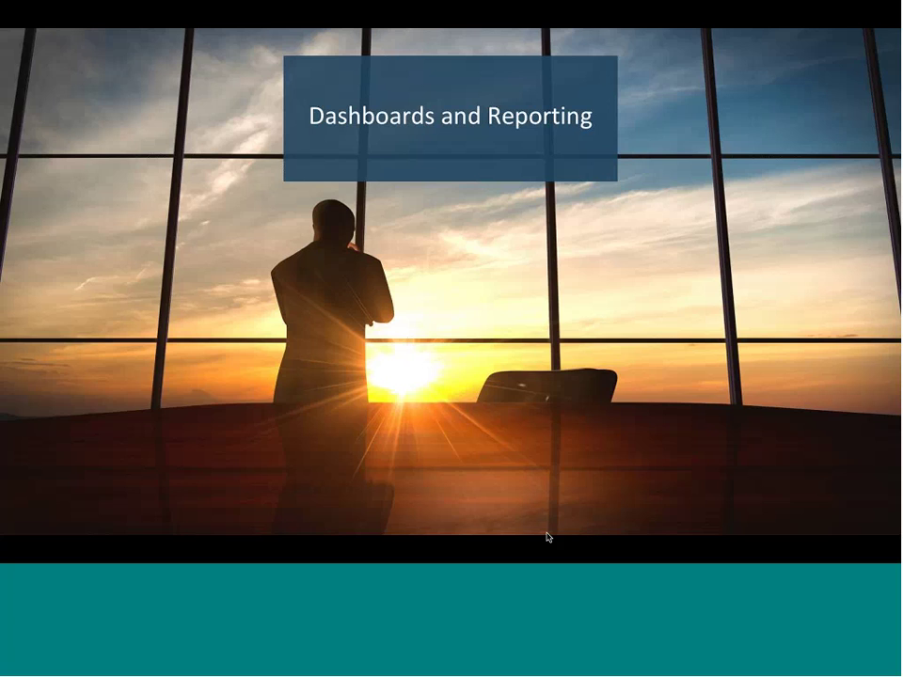
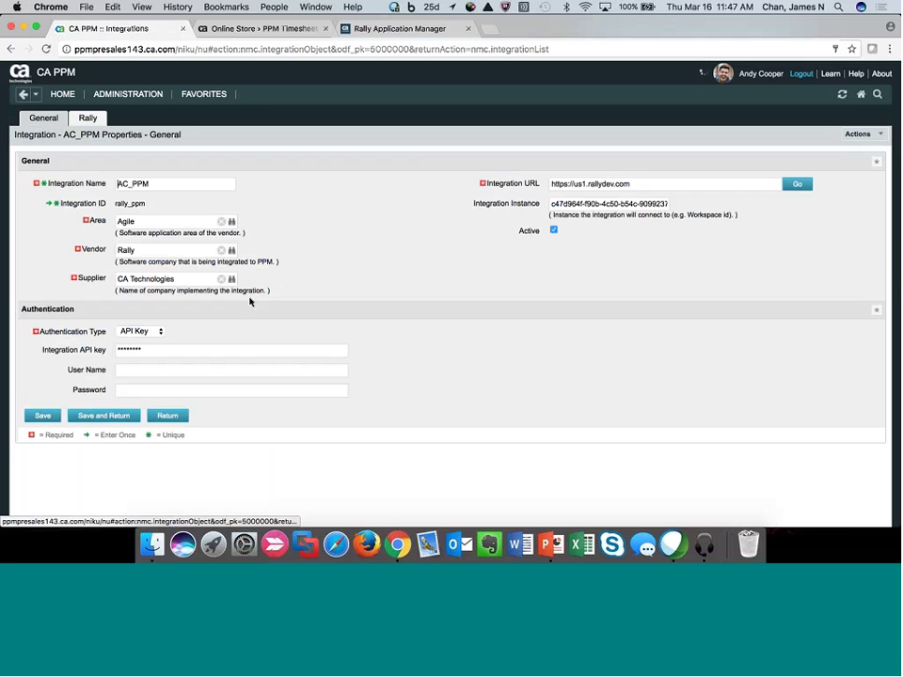
Review the Rally policy settings of the AC_PPM integration and return to the list of integrations
{"action": "left_click", "coordinate": [88, 120]}
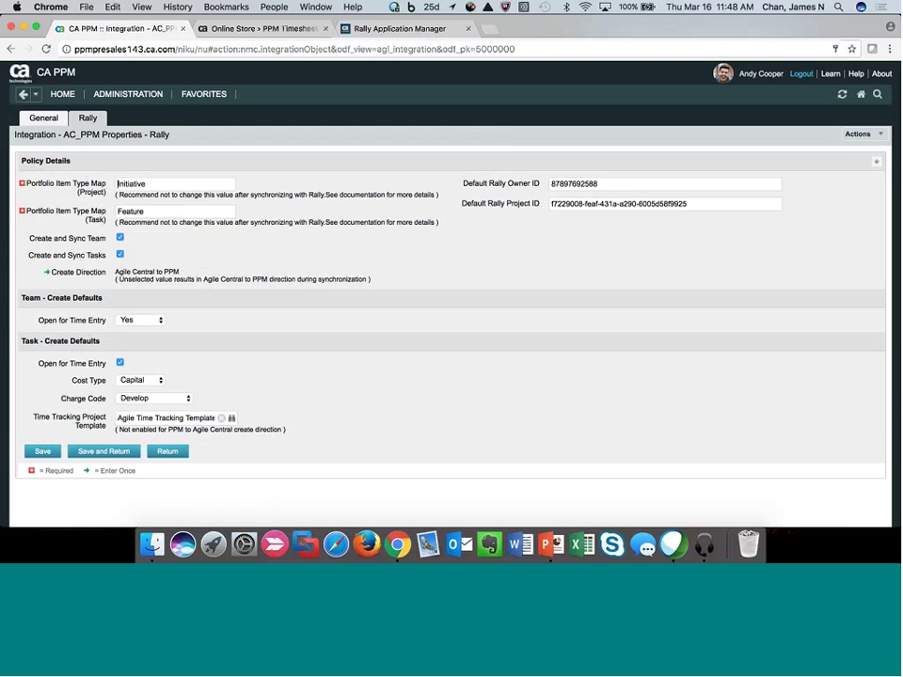
{"action": "left_click", "coordinate": [168, 451]}
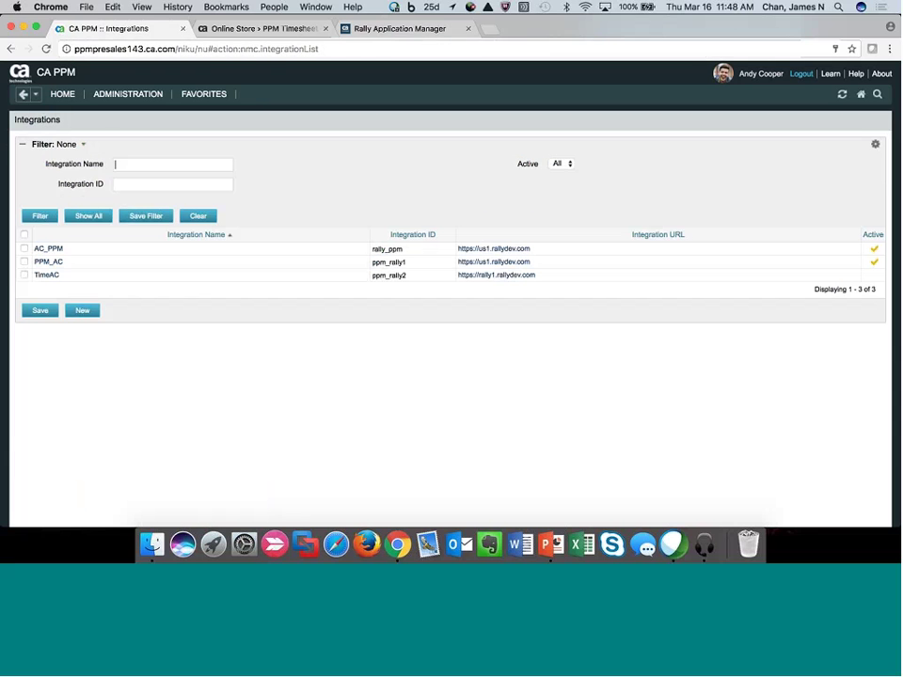
View the PPM_AC integration, return to the list of integrations, and bring up the Online Store PPM Timesheet in Agile Central
{"action": "left_click", "coordinate": [58, 263]}
{"action": "left_click", "coordinate": [91, 119]}
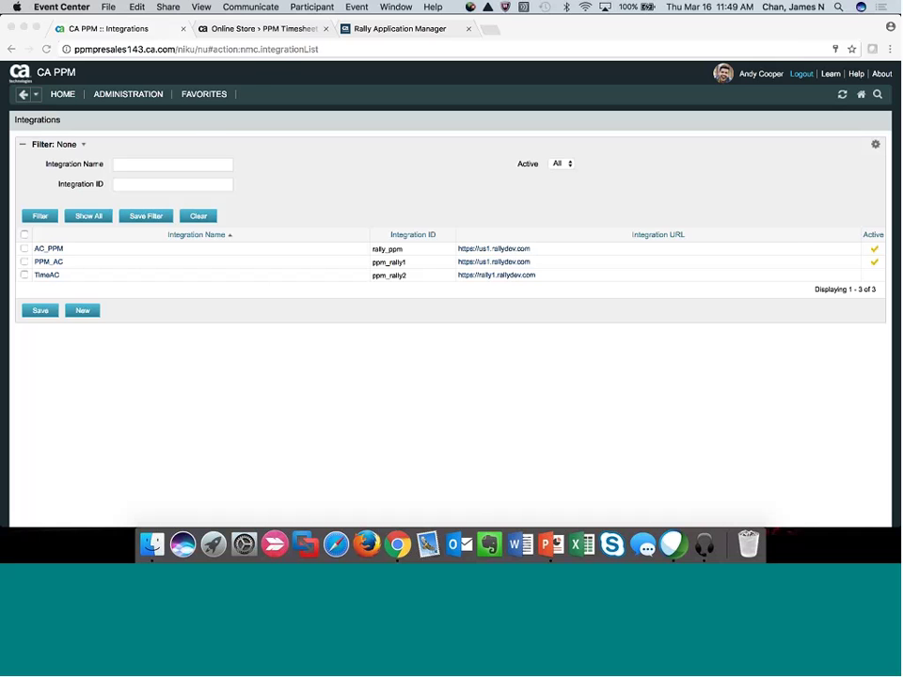
{"action": "left_click", "coordinate": [289, 36]}
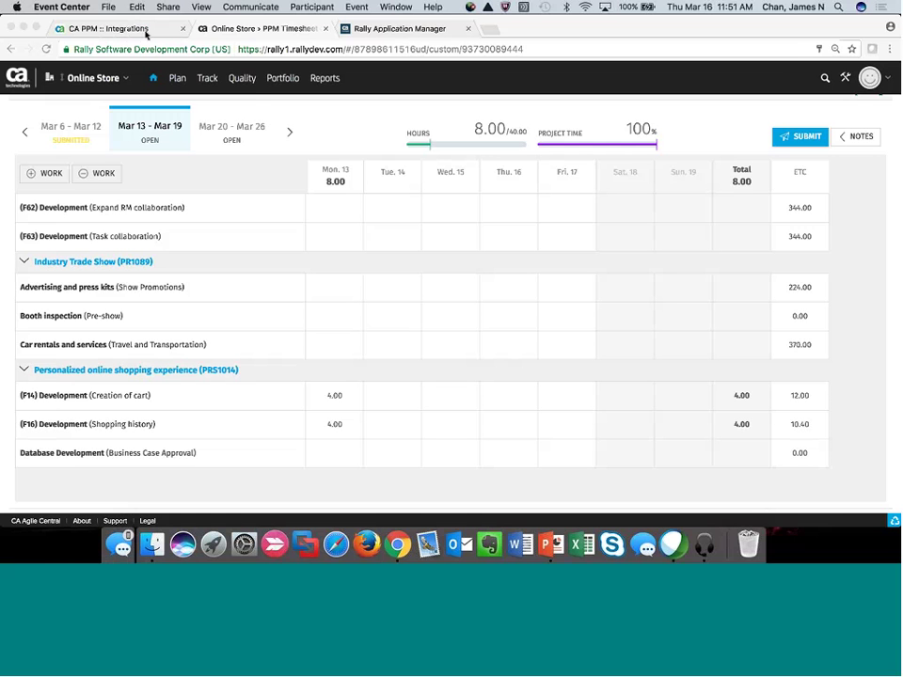
Return to CA PPM and open the favorite PPM AC Dashboard for the Personalized online shopping experience project
{"action": "left_click", "coordinate": [145, 30]}
{"action": "left_click", "coordinate": [209, 96]}
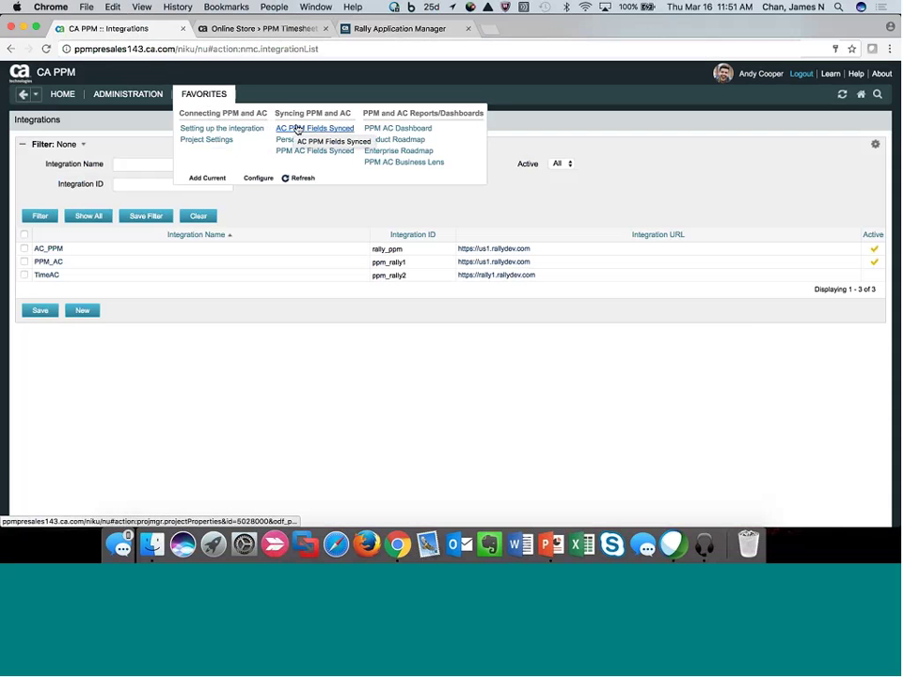
{"action": "left_click", "coordinate": [371, 132]}
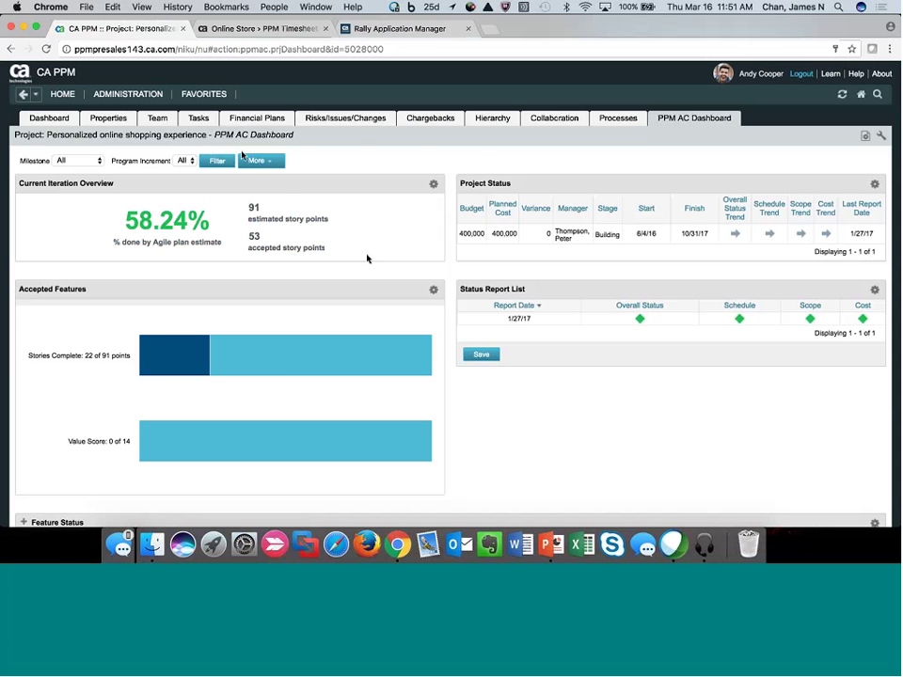
View the favorite Product Roadmap for the Online Store product and open the Enterprise Roadmap report
{"action": "mouse_move", "coordinate": [203, 94]}
{"action": "left_click", "coordinate": [376, 139]}
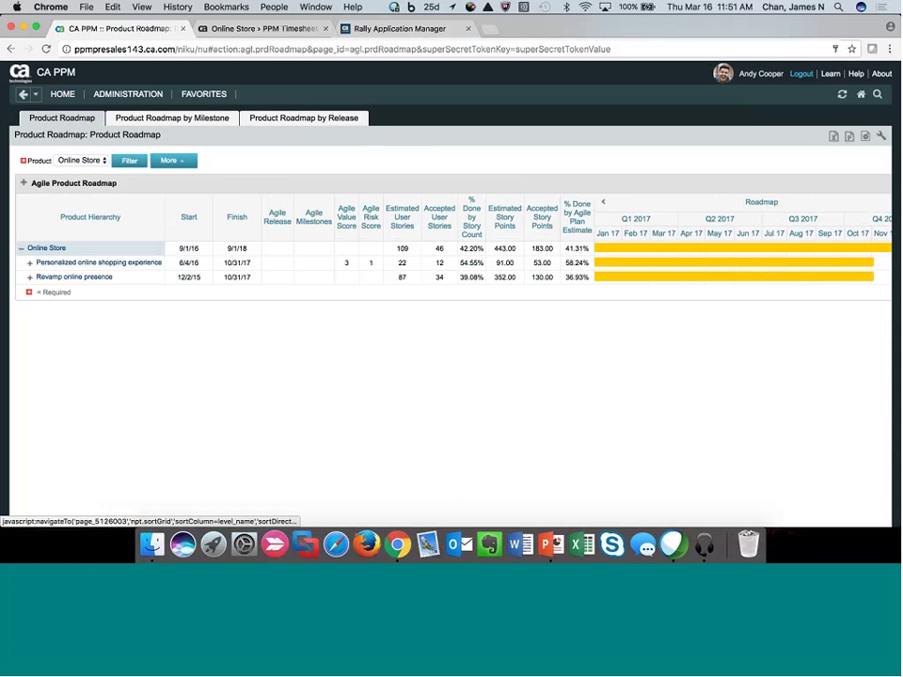
{"action": "mouse_move", "coordinate": [203, 95]}
{"action": "left_click", "coordinate": [387, 153]}
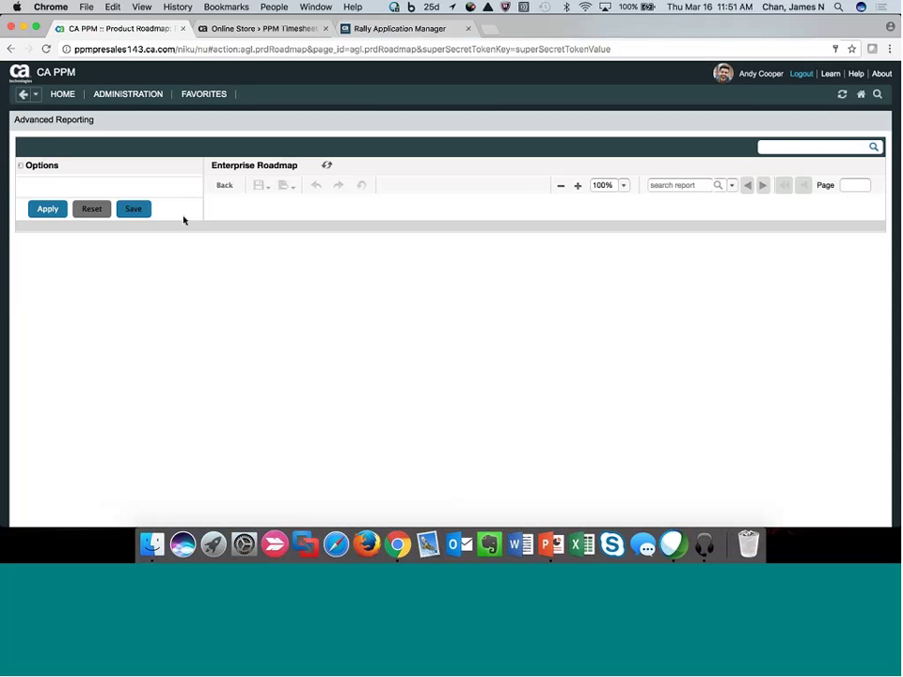